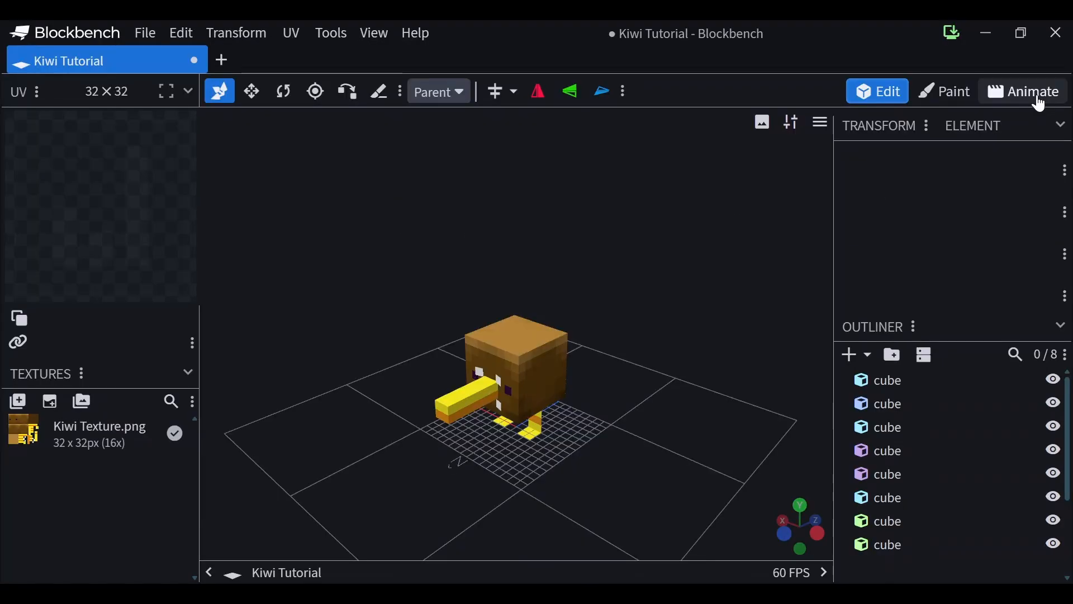
# Step: Switch to the animation workspace and create a new animation named "Kiwi Moving Animation"
pyautogui.click(1041, 95)
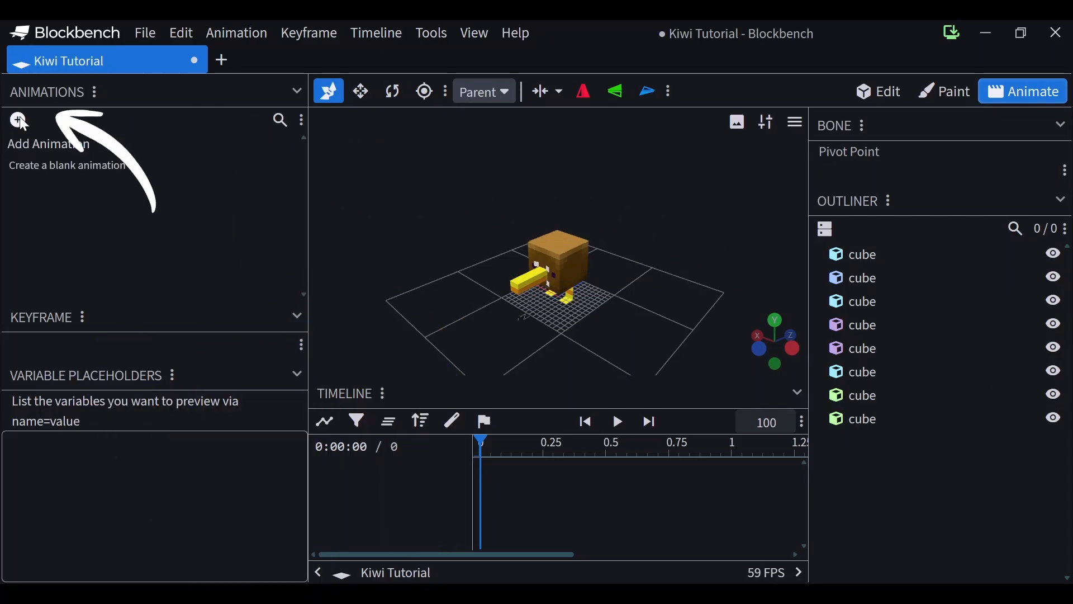
pyautogui.click(20, 121)
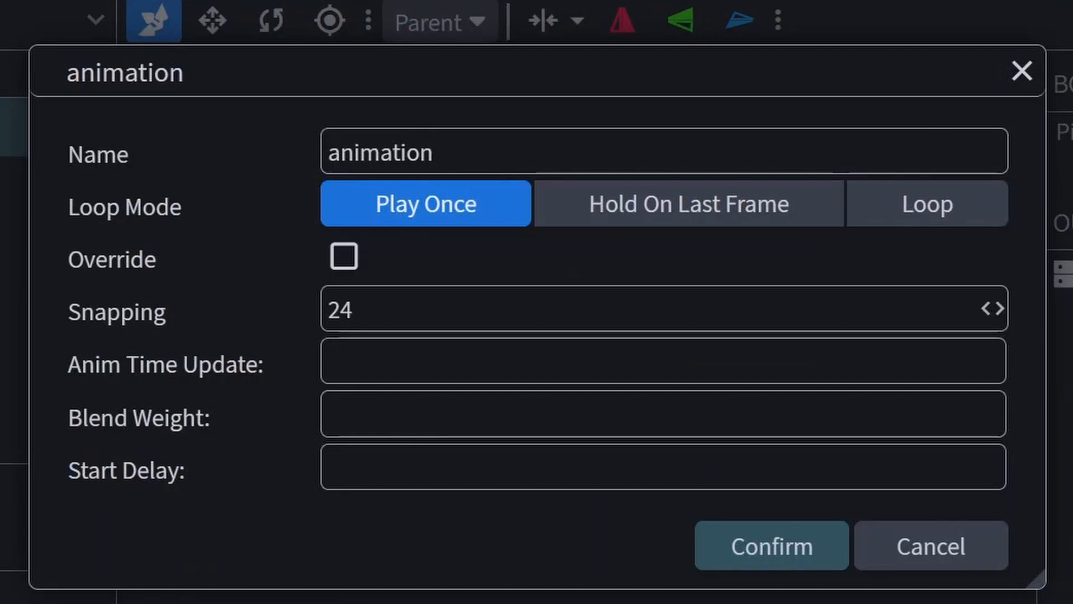
pyautogui.doubleClick(492, 153)
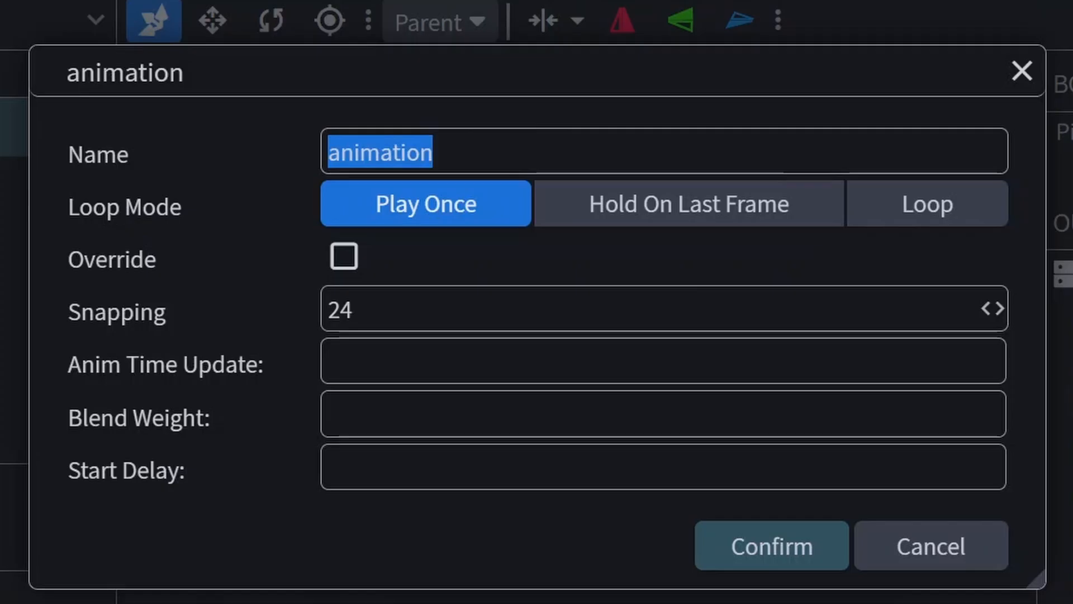
pyautogui.write('Kiwi Mo')
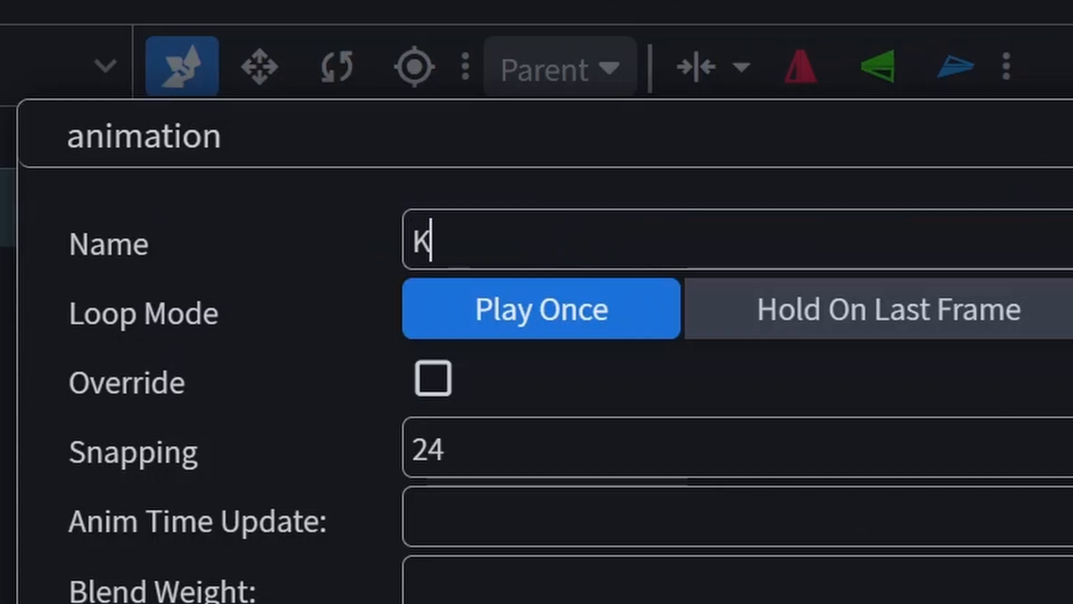
pyautogui.write('ving Animation')
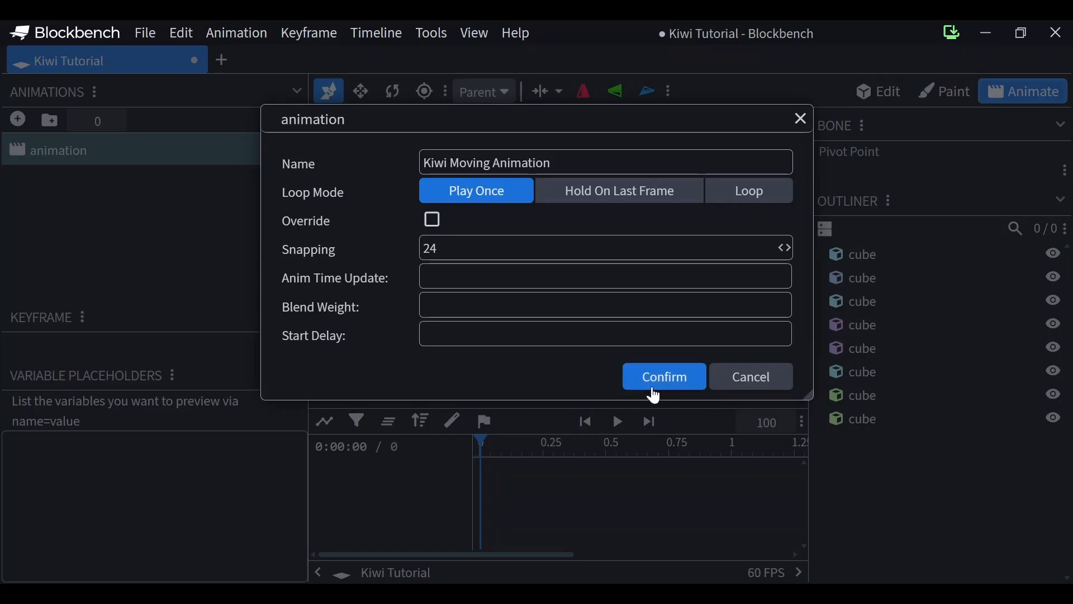
pyautogui.click(665, 376)
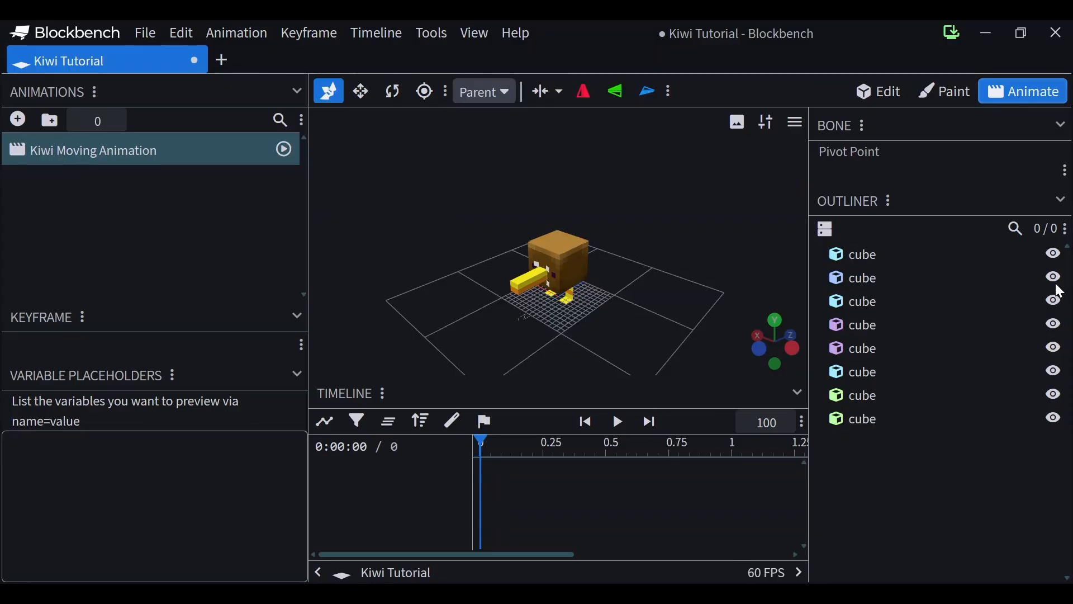
# Step: Return to the model editing workspace and add a new empty group to the outliner
pyautogui.click(878, 260)
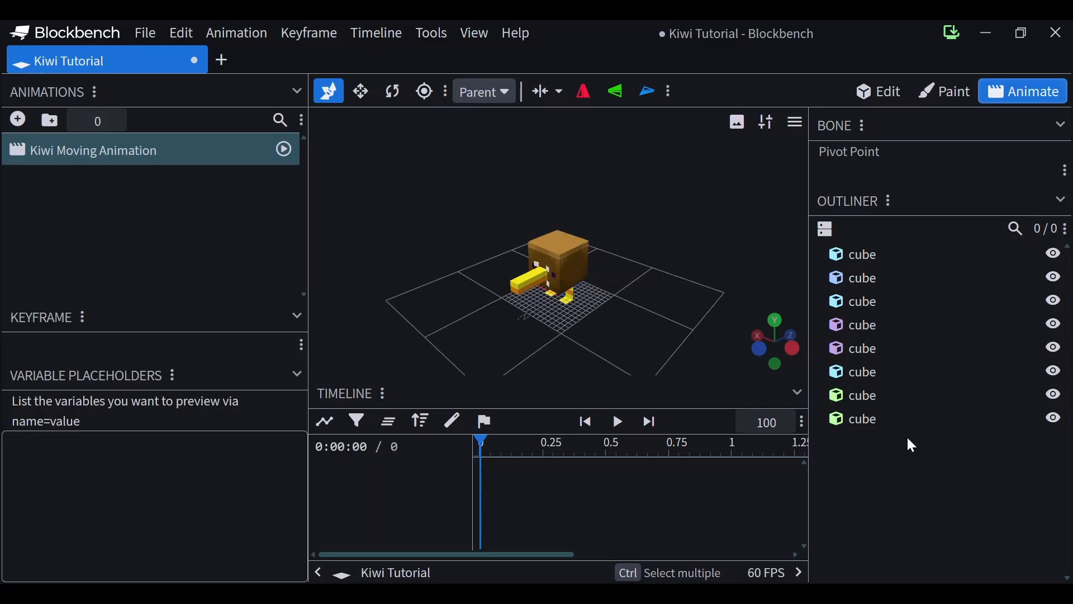
pyautogui.click(869, 94)
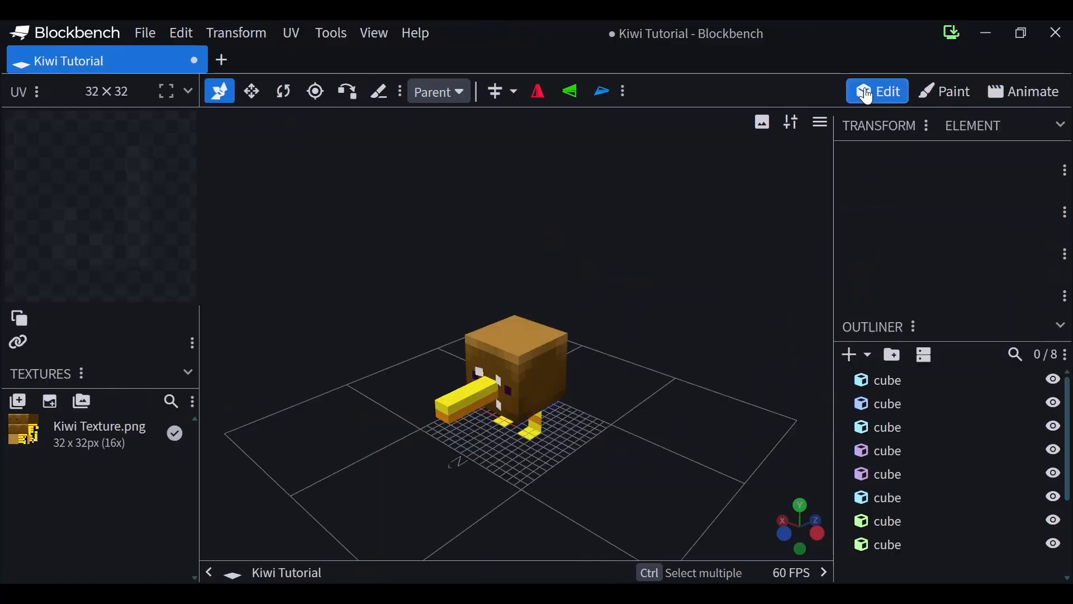
pyautogui.click(895, 357)
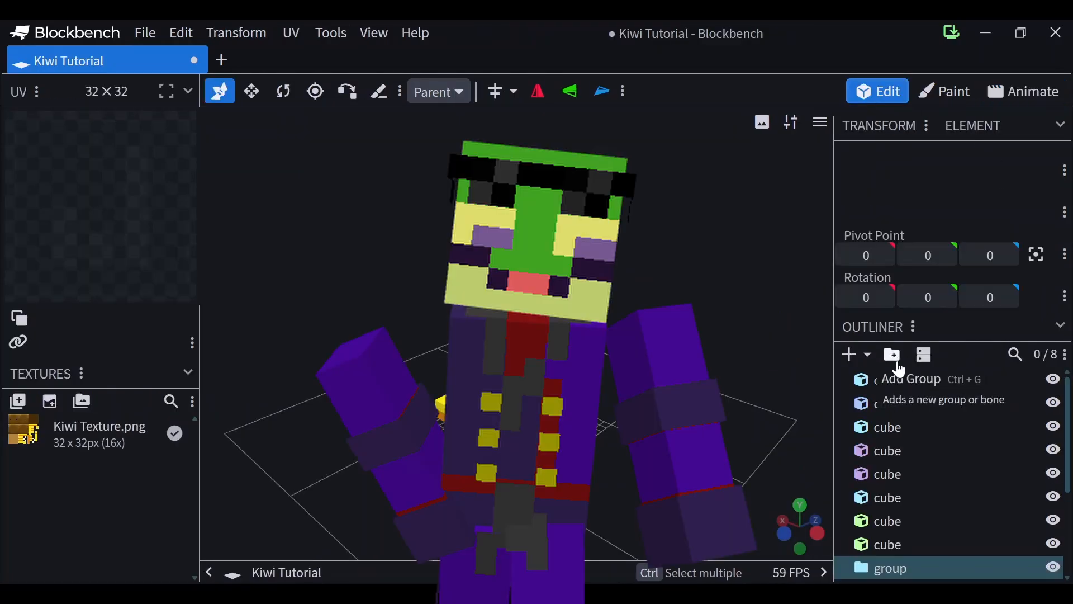
pyautogui.scroll(-3, 920, 420)
pyautogui.scroll(3, 921, 422)
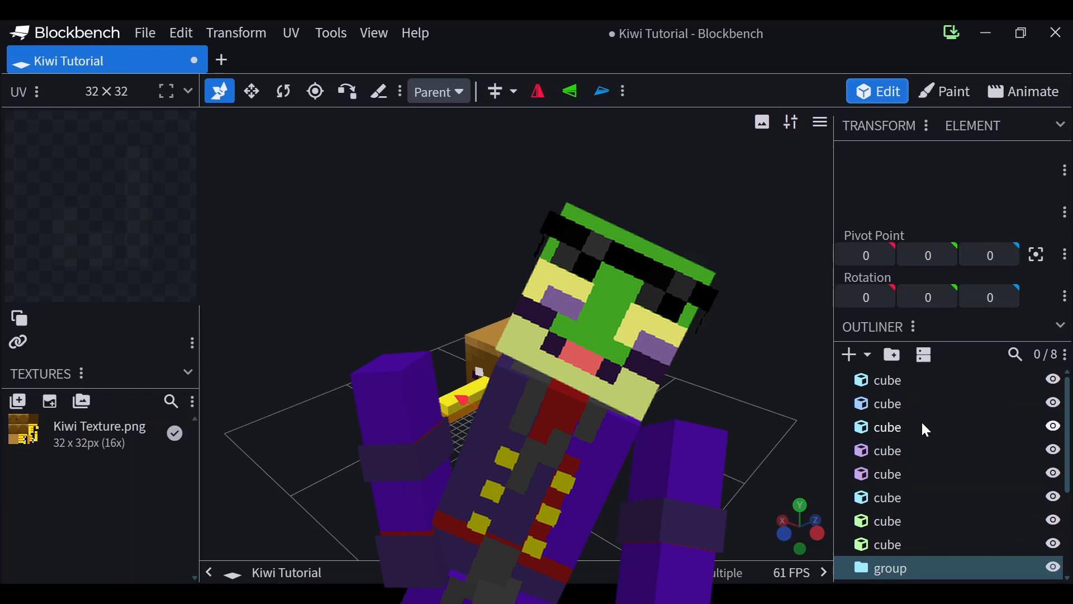
# Step: Select the body, beak and eye cubes together and move all four into the new group
pyautogui.moveTo(699, 475); pyautogui.dragTo(685, 388)
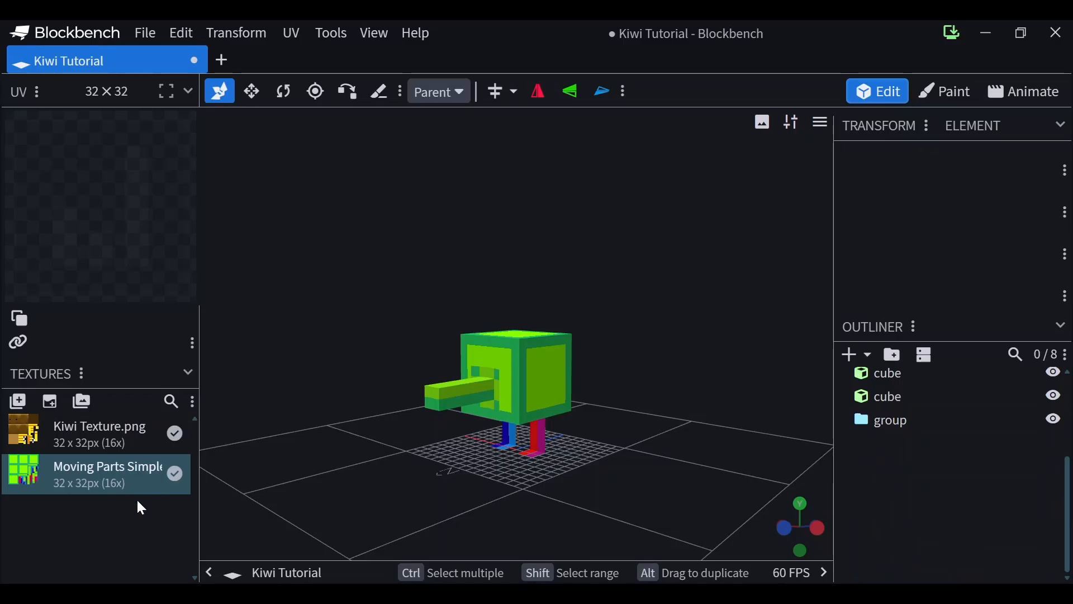
pyautogui.moveTo(586, 391); pyautogui.dragTo(607, 443)
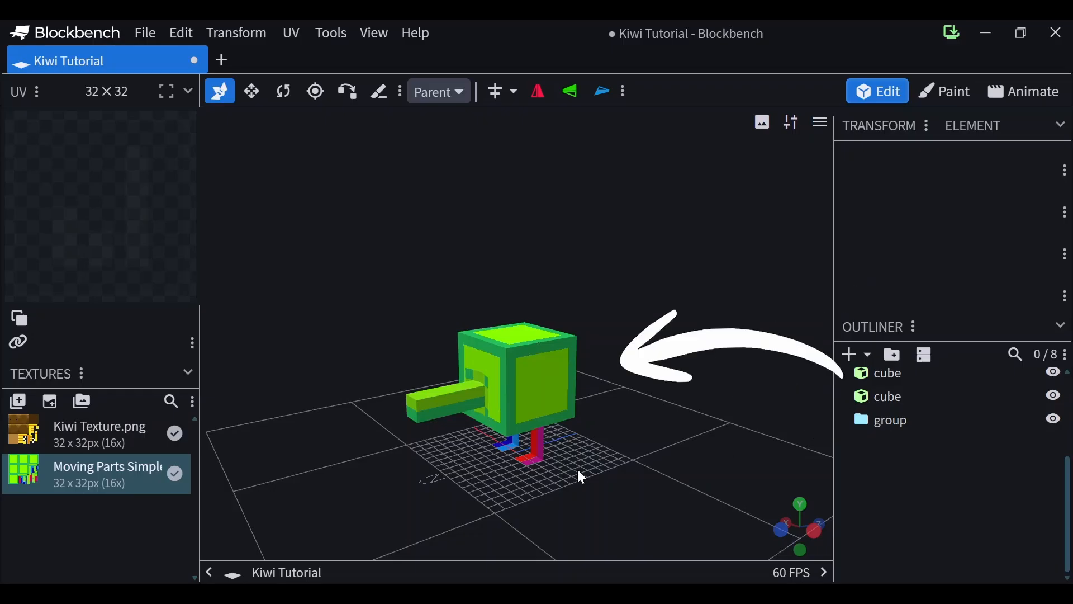
pyautogui.moveTo(579, 474); pyautogui.dragTo(645, 403)
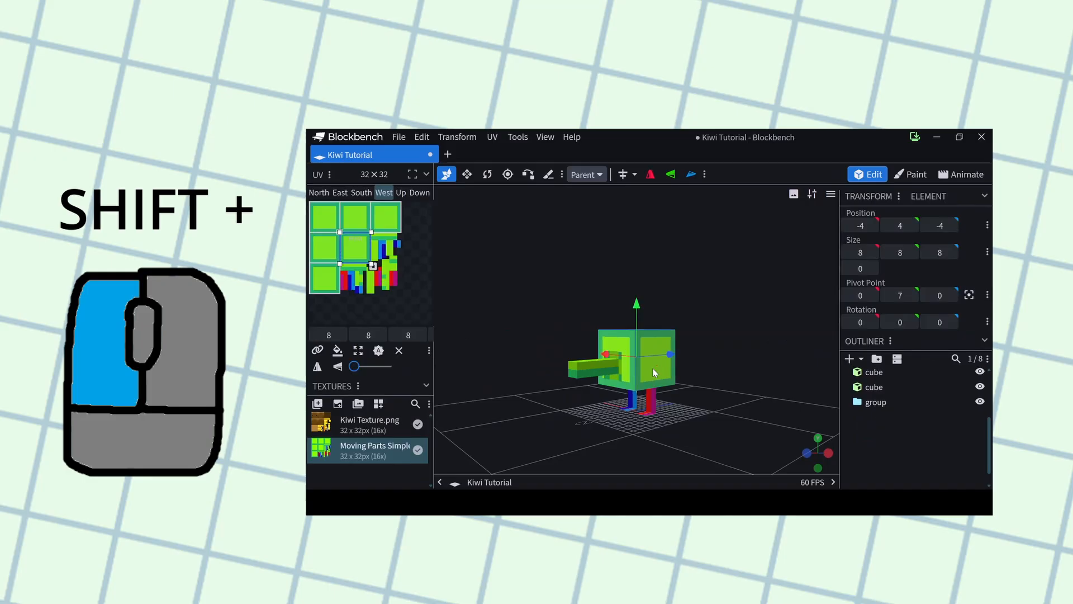
pyautogui.keyDown('shift'); pyautogui.click(626, 375); pyautogui.keyUp('shift')
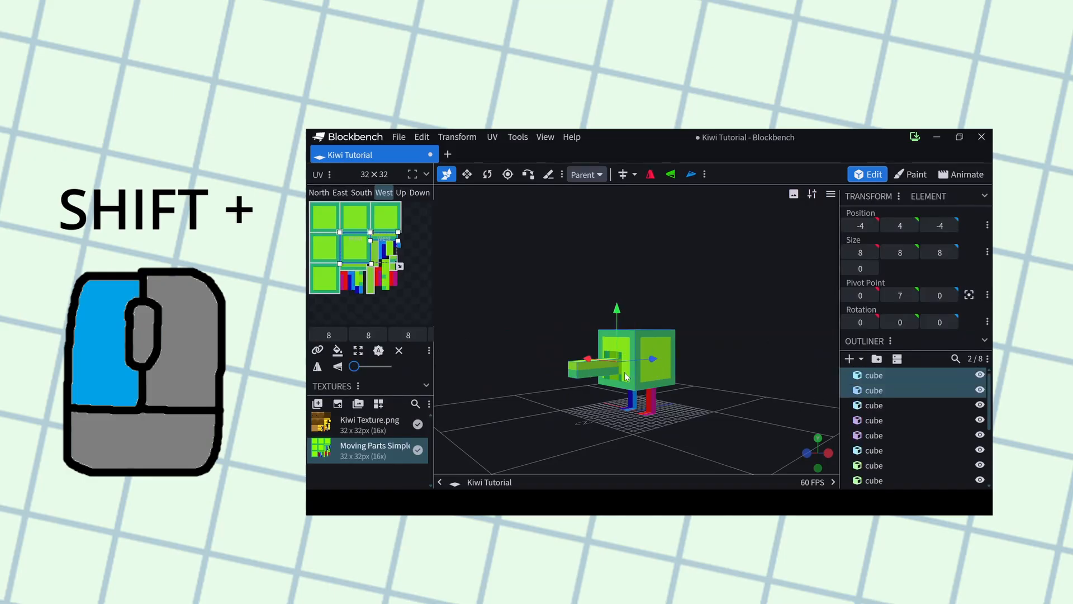
pyautogui.keyDown('shift'); pyautogui.click(620, 377); pyautogui.keyUp('shift')
pyautogui.keyDown('shift'); pyautogui.click(606, 376); pyautogui.keyUp('shift')
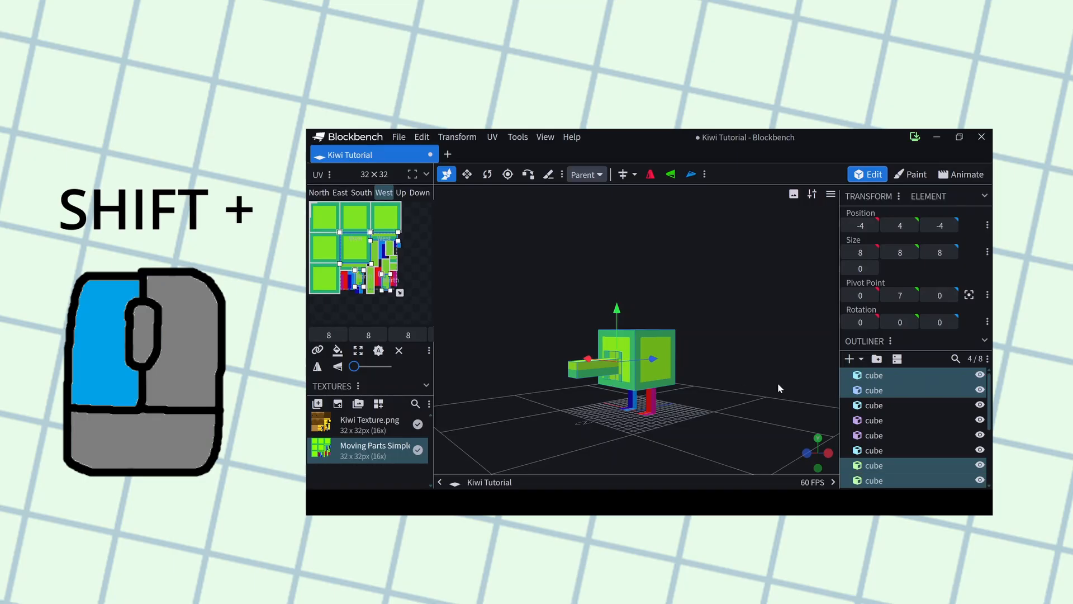
pyautogui.scroll(-2, 917, 417)
pyautogui.moveTo(887, 413); pyautogui.dragTo(878, 448)
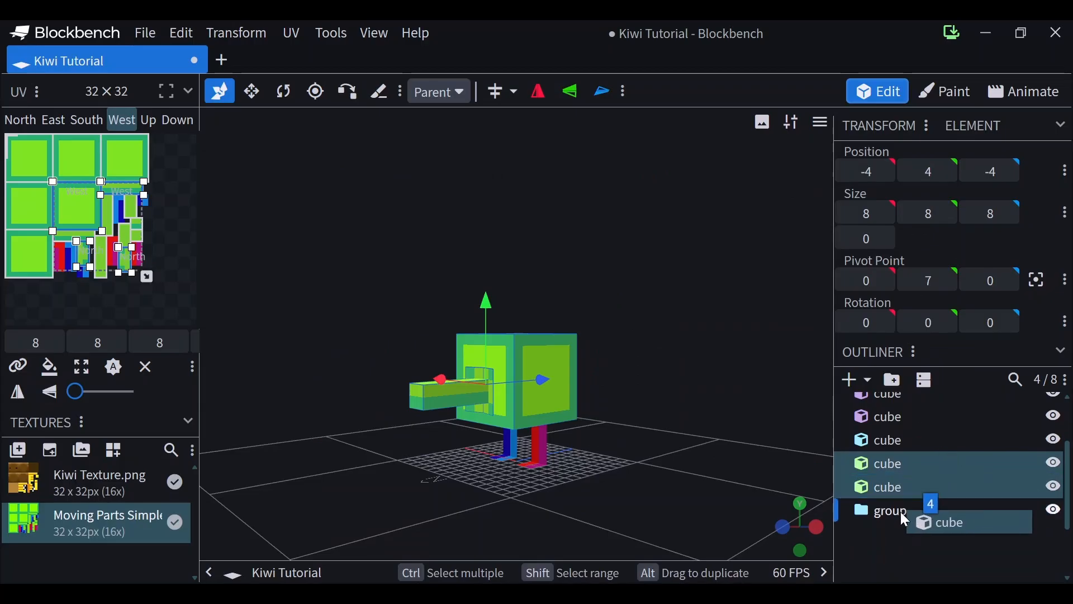
pyautogui.moveTo(889, 510); pyautogui.dragTo(889, 512)
pyautogui.click(863, 493)
pyautogui.click(905, 479)
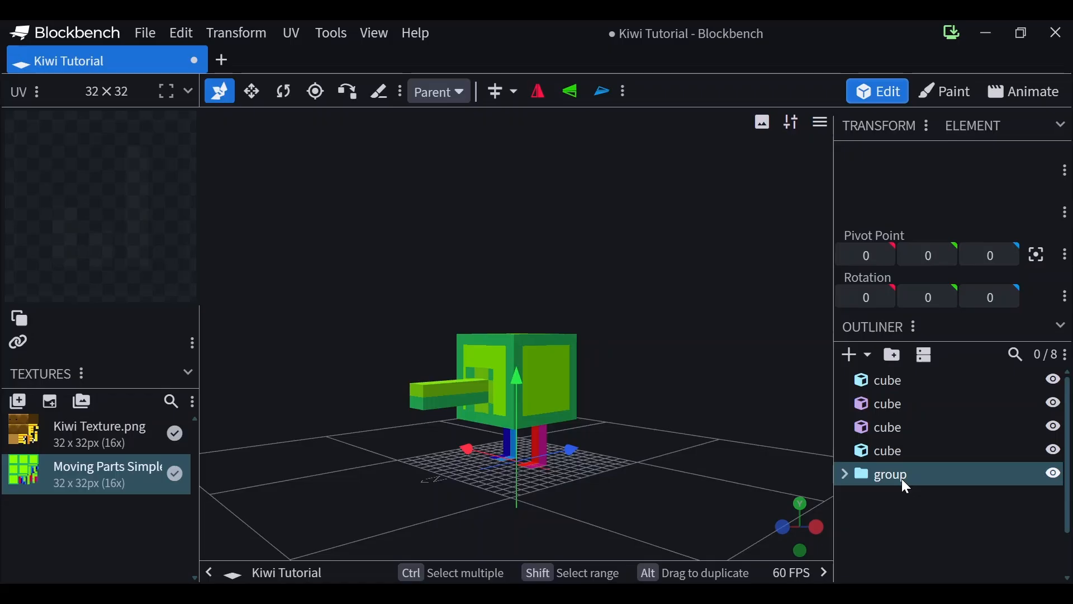
# Step: Rename the group holding the body, beak and eye cubes as "Body"
pyautogui.rightClick(907, 487)
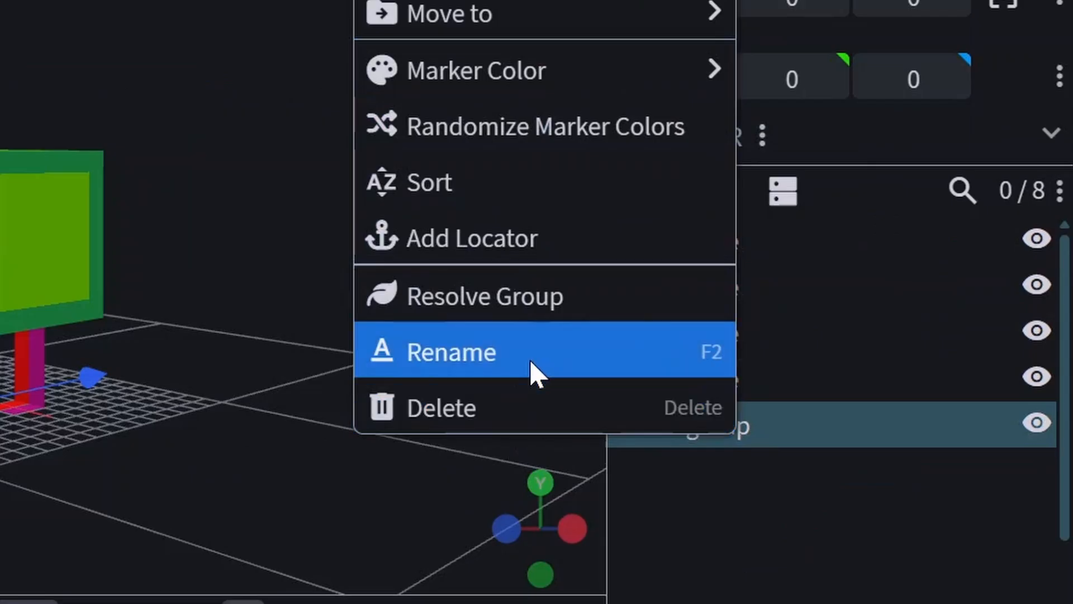
pyautogui.click(534, 373)
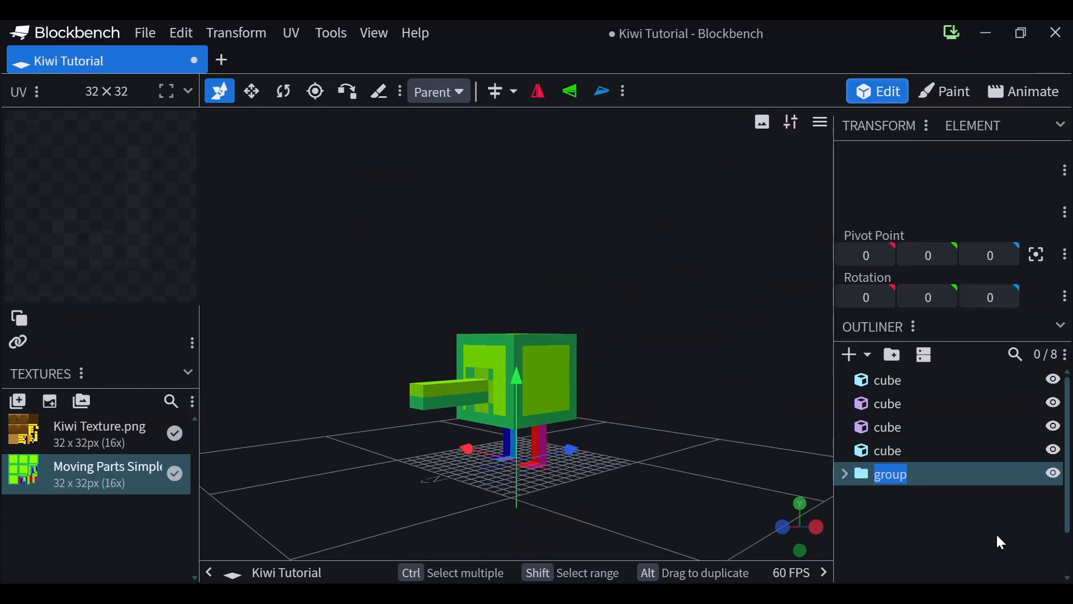
pyautogui.write('Body')
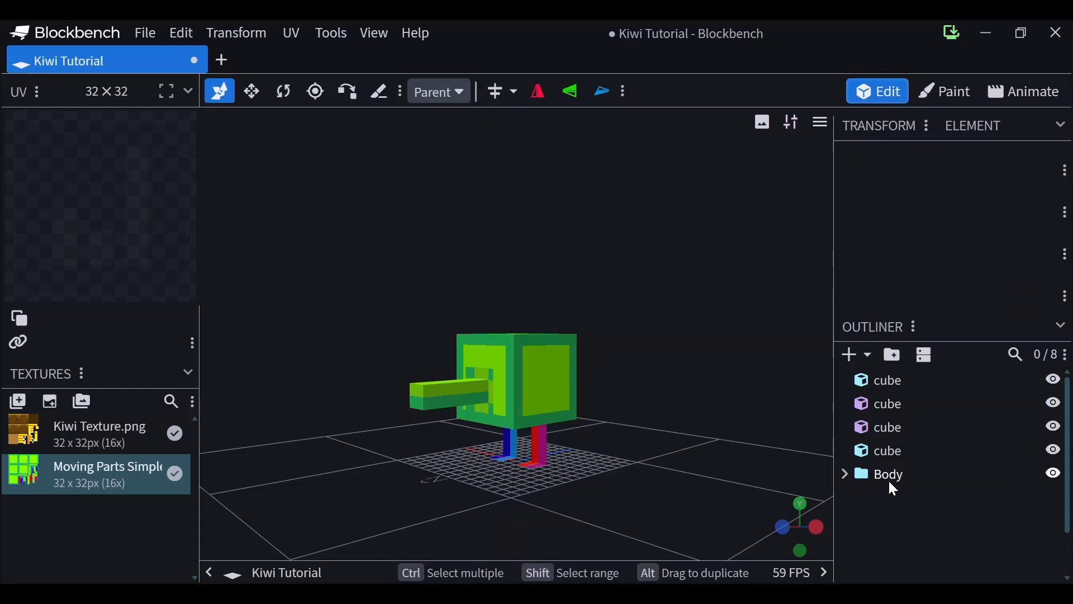
# Step: Group the two cubes of the red leg and name the group "Left Leg"
pyautogui.click(535, 464)
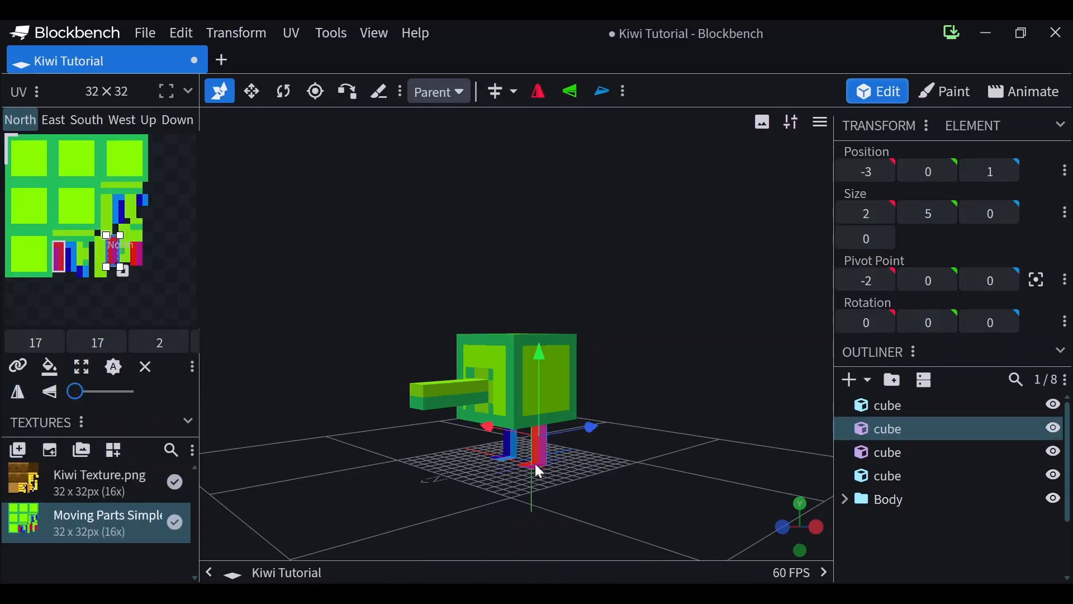
pyautogui.keyDown('ctrl'); pyautogui.click(509, 447); pyautogui.keyUp('ctrl')
pyautogui.click(893, 381)
pyautogui.rightClick(894, 404)
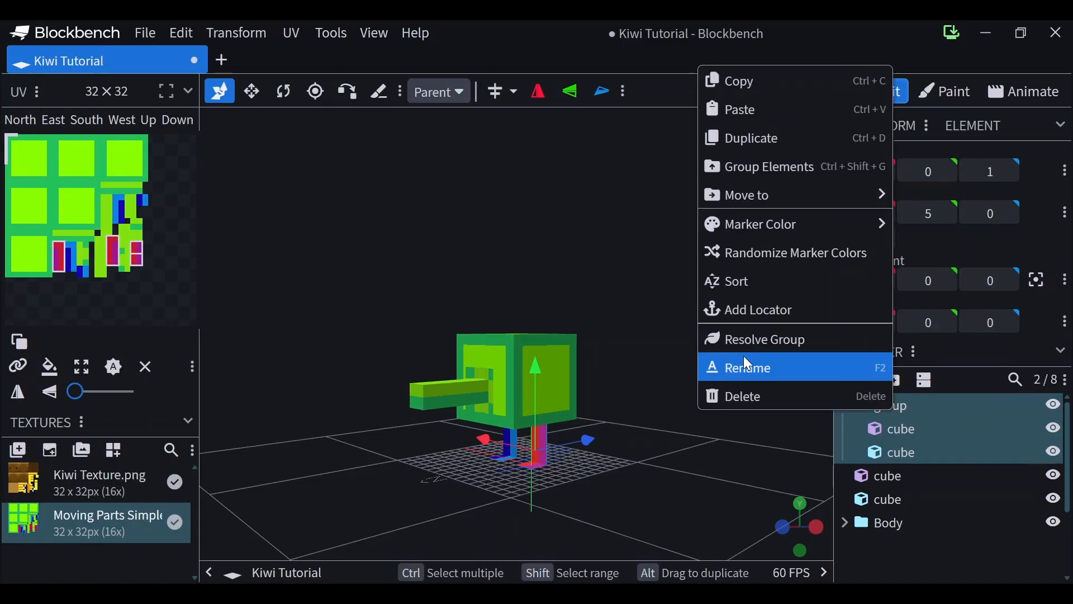
pyautogui.click(745, 366)
pyautogui.write('Left Leg')
pyautogui.click(896, 513)
pyautogui.click(887, 451)
pyautogui.click(721, 496)
# Step: Group the two cubes of the blue leg and name the group "Right Leg"
pyautogui.moveTo(484, 446); pyautogui.dragTo(495, 452)
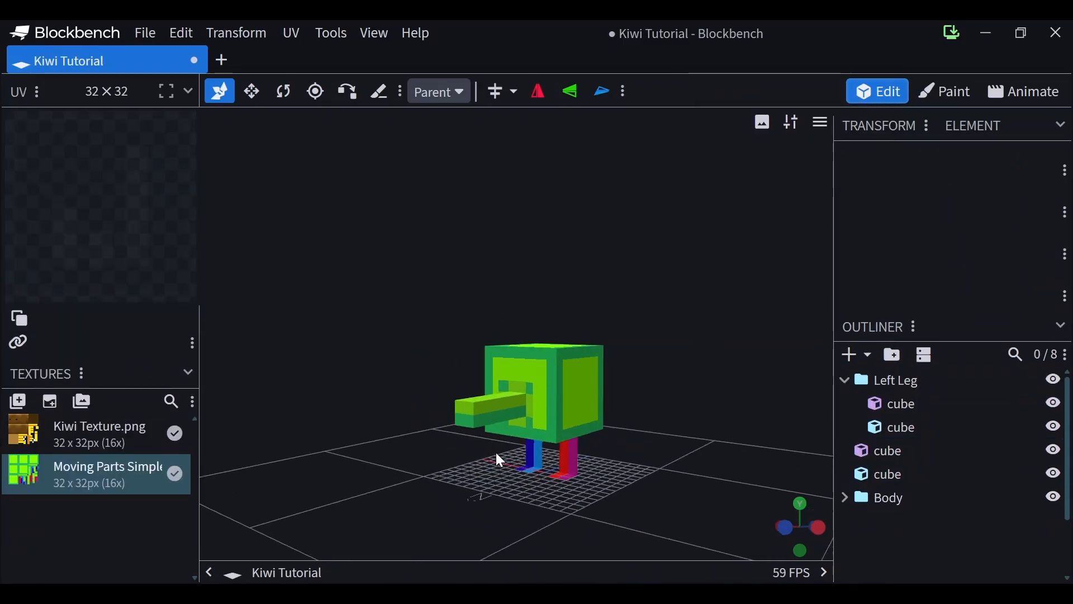
pyautogui.moveTo(495, 451); pyautogui.dragTo(458, 457, button='right')
pyautogui.click(509, 448)
pyautogui.keyDown('ctrl'); pyautogui.click(497, 463); pyautogui.keyUp('ctrl')
pyautogui.click(892, 380)
pyautogui.doubleClick(889, 475)
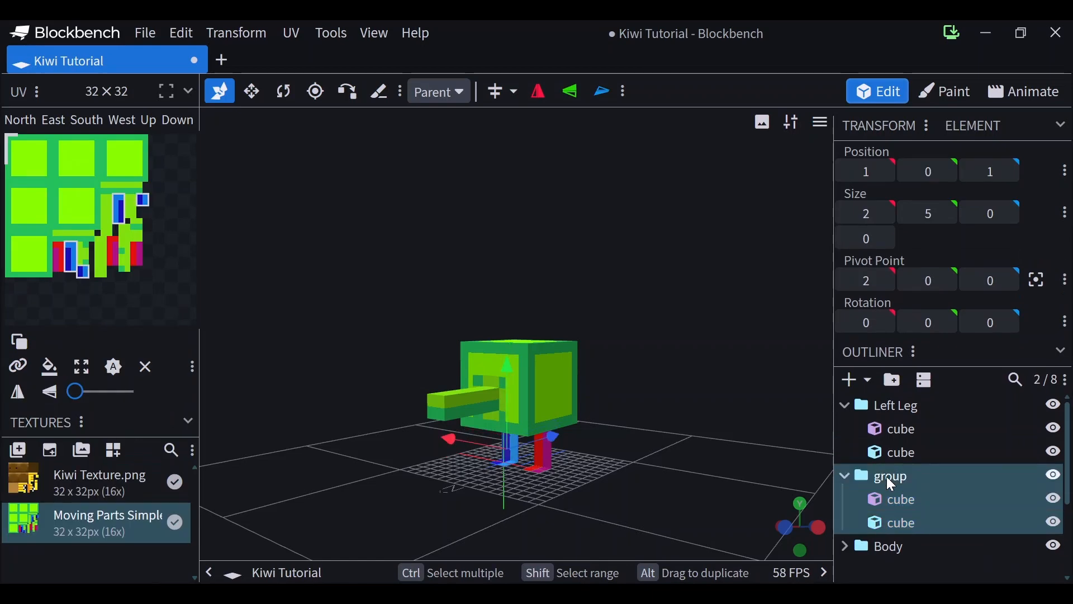
pyautogui.write('Right Leg')
pyautogui.click(952, 517)
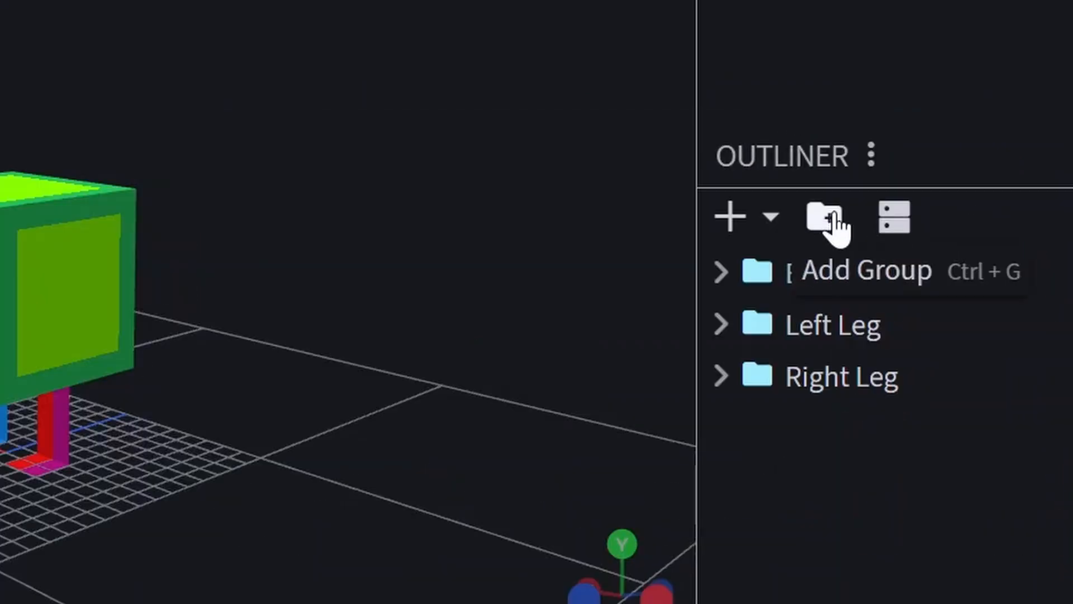
# Step: Add a group named "Kiwi" and nest the Body, Left Leg and Right Leg groups inside it
pyautogui.click(893, 354)
pyautogui.rightClick(837, 439)
pyautogui.click(637, 340)
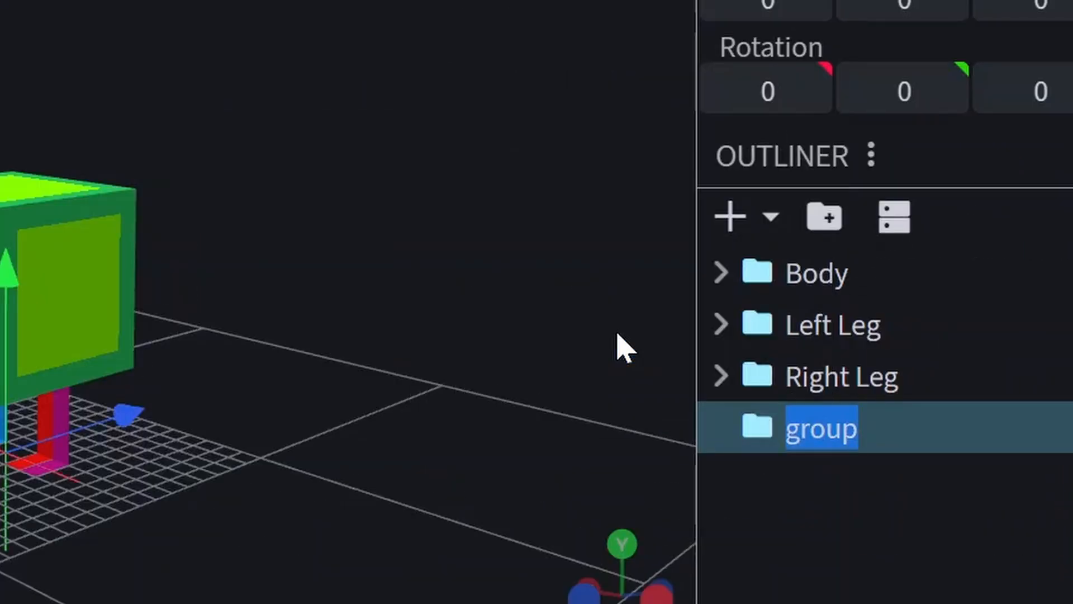
pyautogui.write('Kiwi')
pyautogui.click(874, 539)
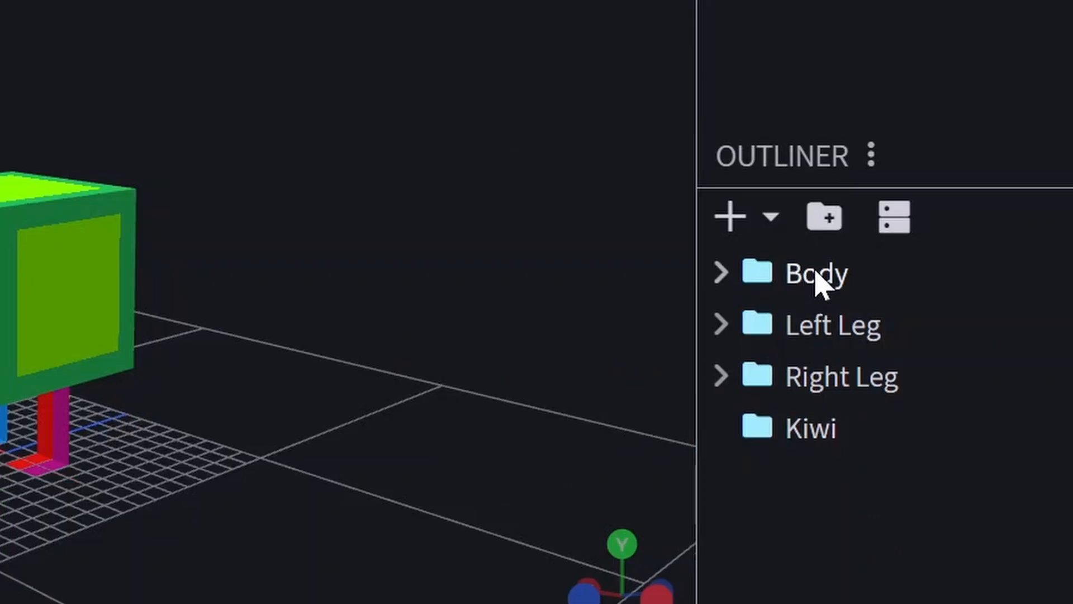
pyautogui.moveTo(820, 280); pyautogui.dragTo(841, 329)
pyautogui.moveTo(739, 373); pyautogui.dragTo(515, 342)
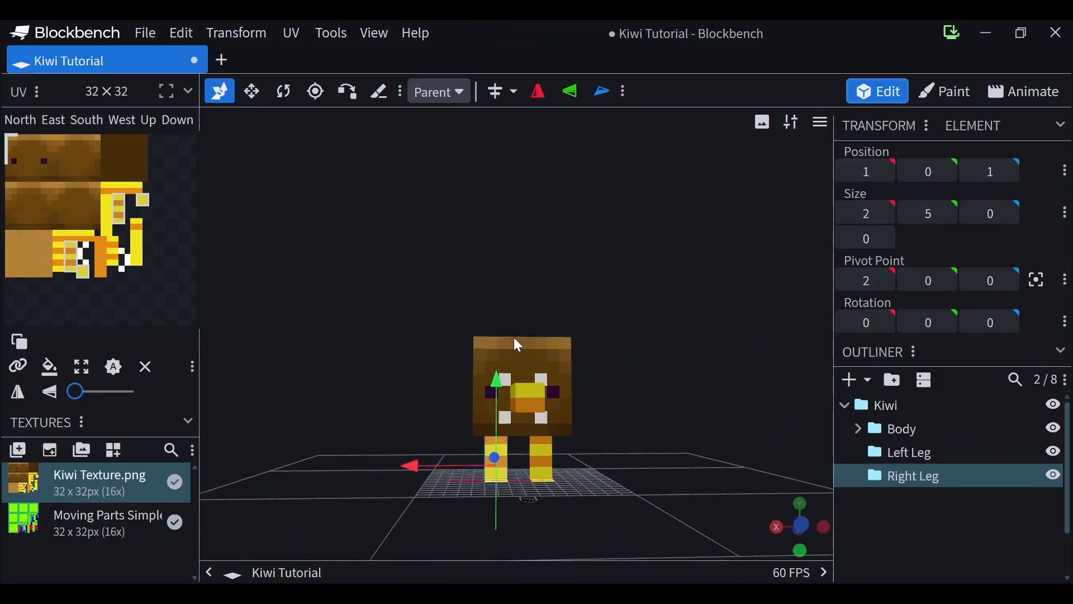
# Step: Use the Pivot tool to move the Right Leg group's pivot point to 2, 4, 1, at the top of the leg
pyautogui.click(327, 96)
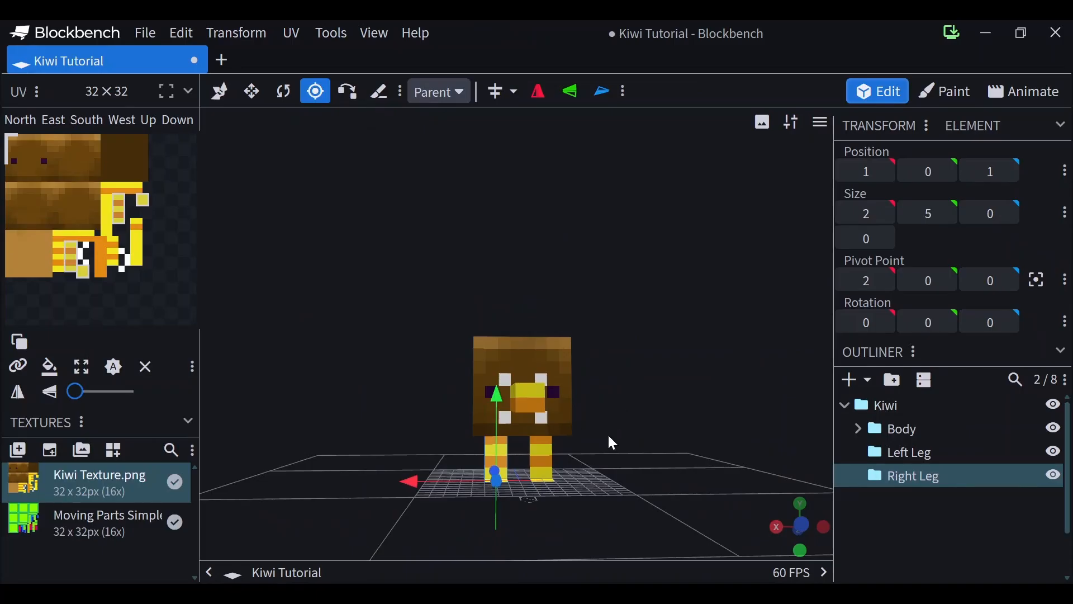
pyautogui.moveTo(608, 441); pyautogui.dragTo(441, 442)
pyautogui.moveTo(619, 431); pyautogui.dragTo(572, 446)
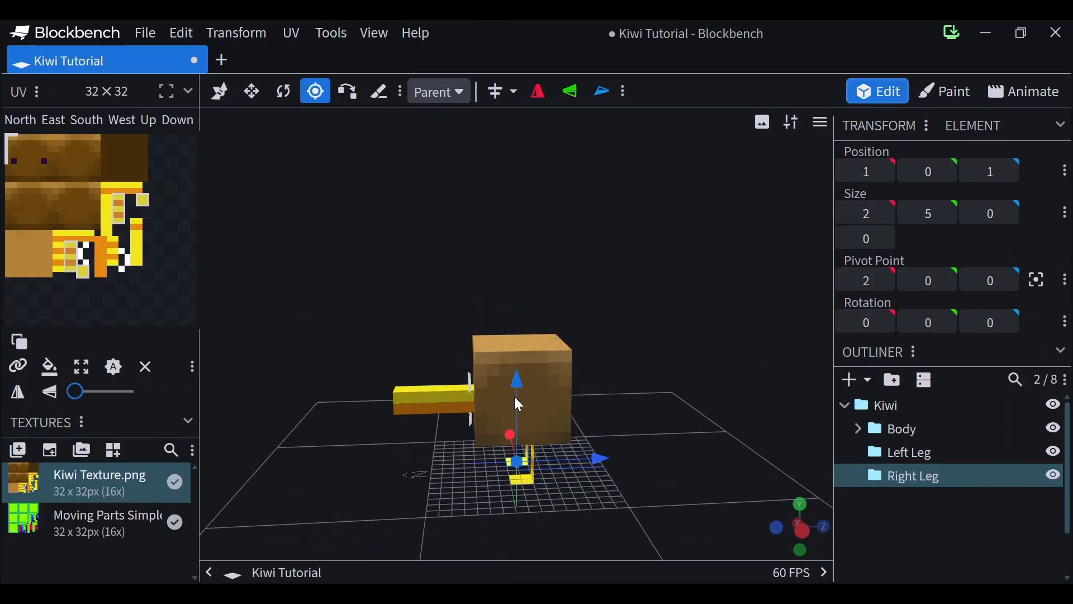
pyautogui.moveTo(515, 394); pyautogui.dragTo(516, 351)
pyautogui.moveTo(635, 332); pyautogui.dragTo(593, 288)
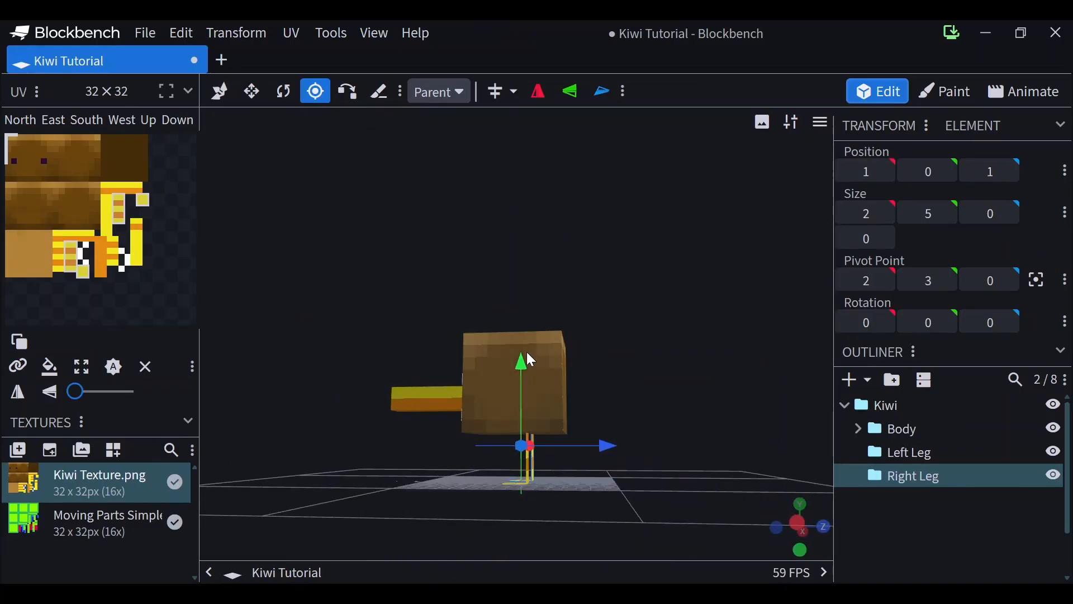
pyautogui.moveTo(521, 361); pyautogui.dragTo(520, 351)
pyautogui.moveTo(627, 368); pyautogui.dragTo(621, 374)
pyautogui.moveTo(605, 434)
pyautogui.mouseDown()
pyautogui.moveTo(620, 433)
pyautogui.moveTo(608, 435)
pyautogui.mouseUp()
pyautogui.moveTo(677, 465); pyautogui.dragTo(754, 470)
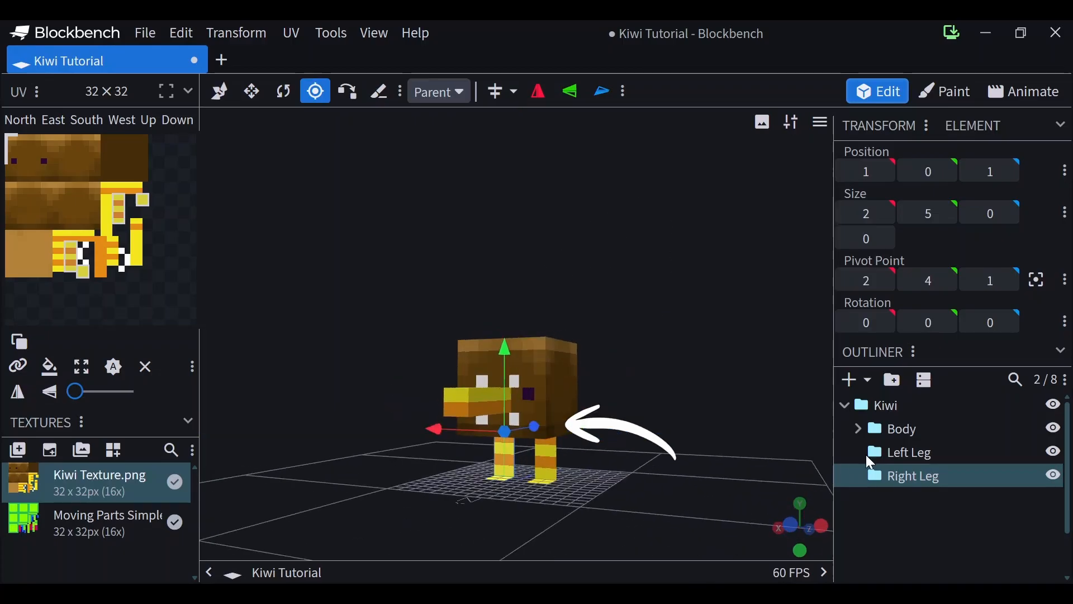
# Step: Move the Left Leg group's pivot point to the top of that leg, where it meets the body
pyautogui.click(898, 452)
pyautogui.moveTo(715, 431); pyautogui.dragTo(529, 351)
pyautogui.moveTo(662, 384); pyautogui.dragTo(611, 417)
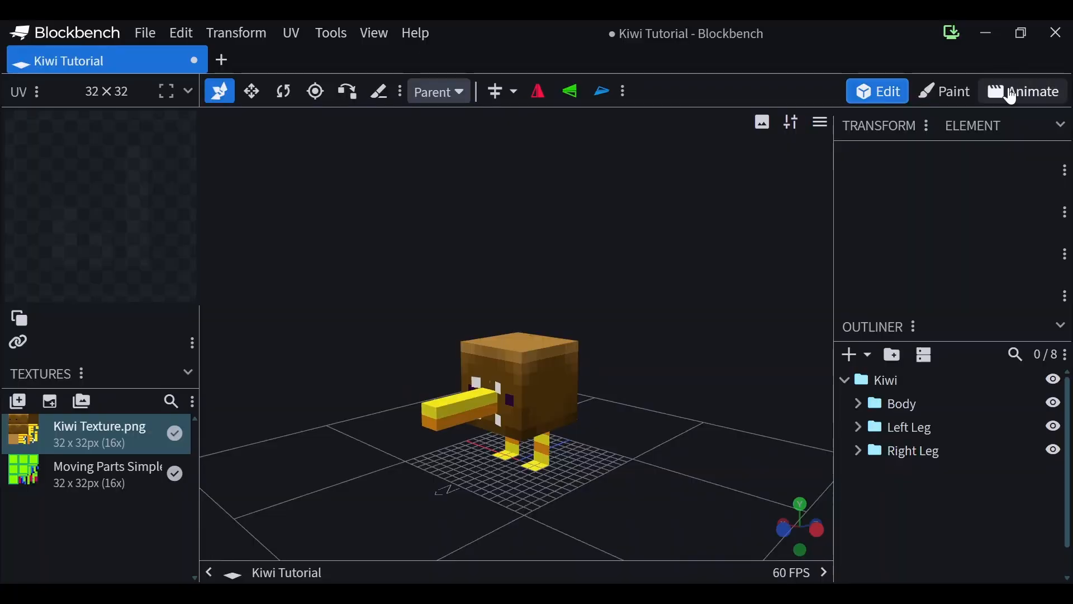
# Step: Go back to the animation workspace and move the timeline playhead to 0:00:21
pyautogui.click(1011, 93)
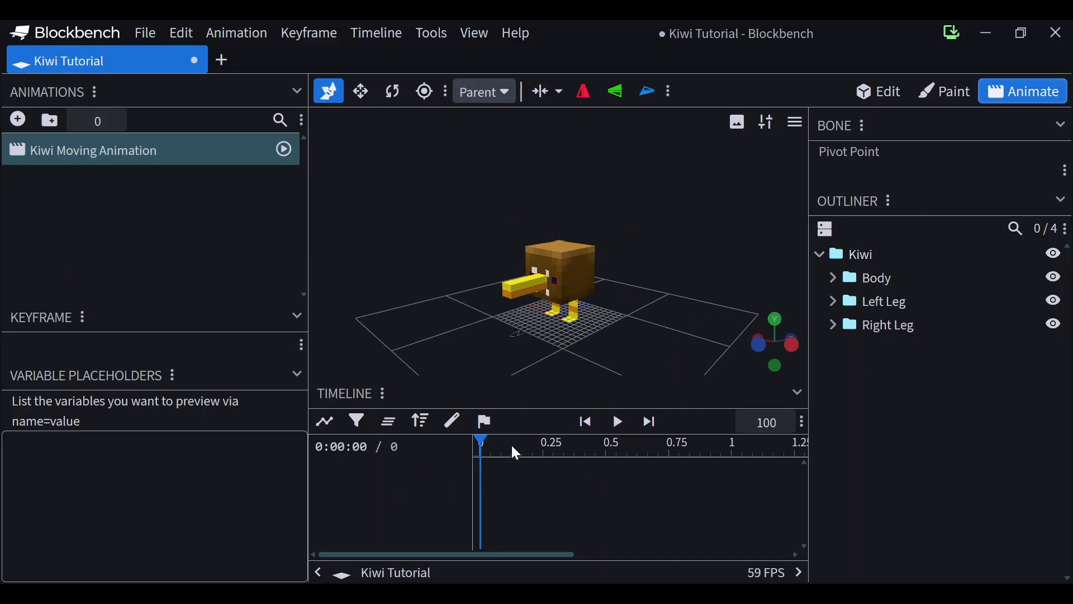
pyautogui.moveTo(491, 445); pyautogui.dragTo(532, 447)
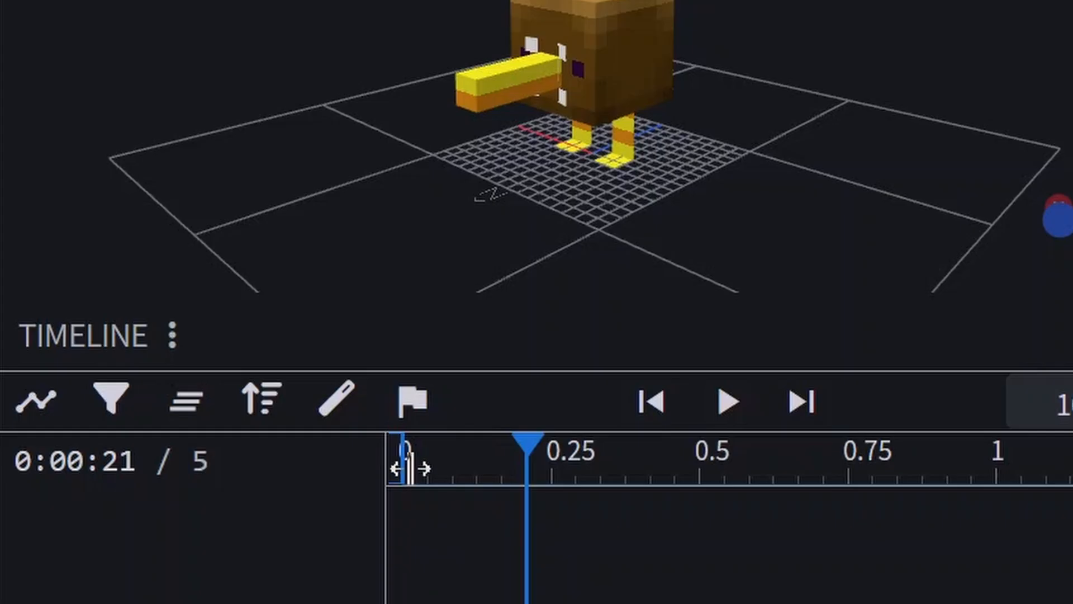
# Step: Extend the animation's end marker on the timeline to 1 second and play the empty animation briefly
pyautogui.moveTo(410, 468); pyautogui.dragTo(1004, 506)
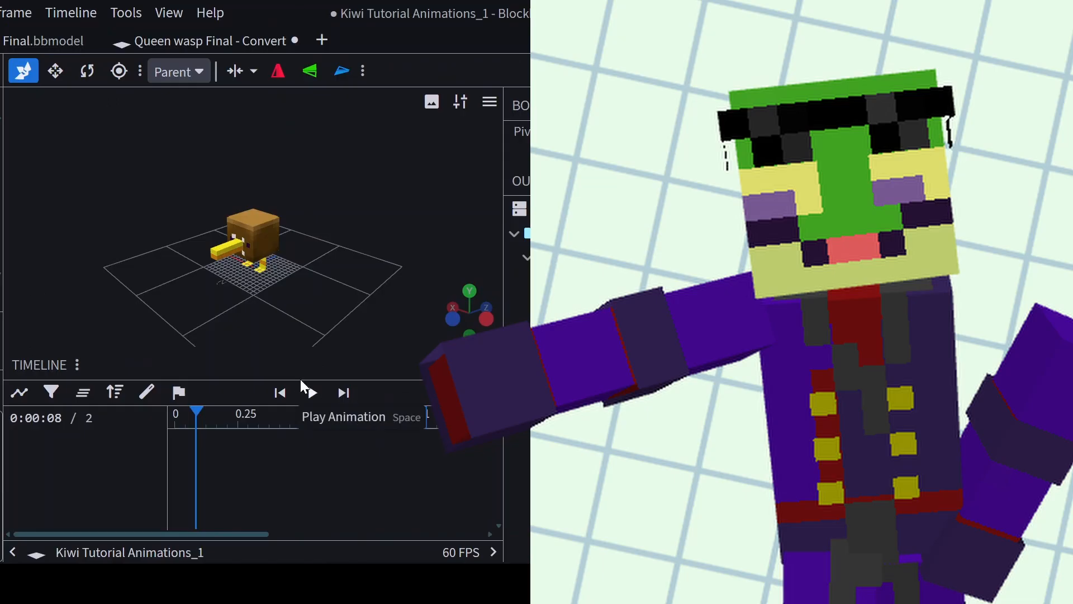
pyautogui.click(311, 393)
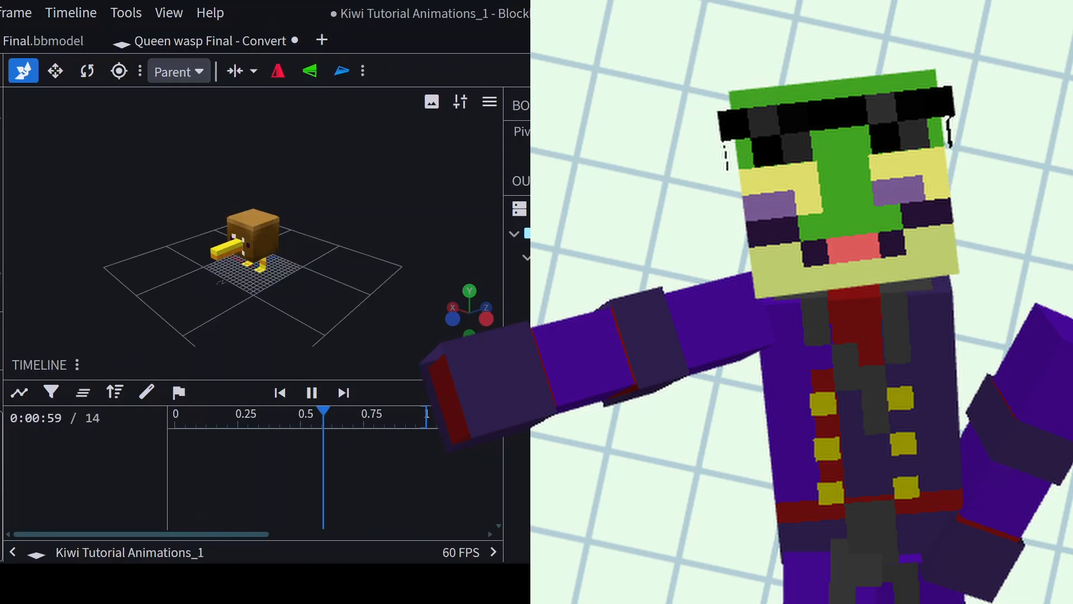
pyautogui.click(312, 393)
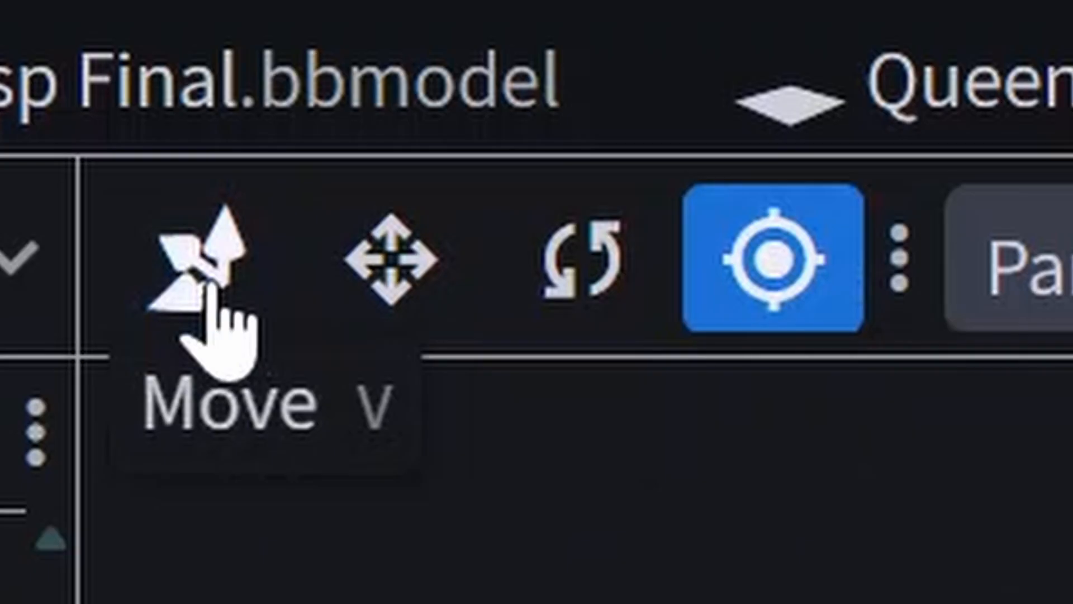
pyautogui.click(210, 279)
pyautogui.click(385, 280)
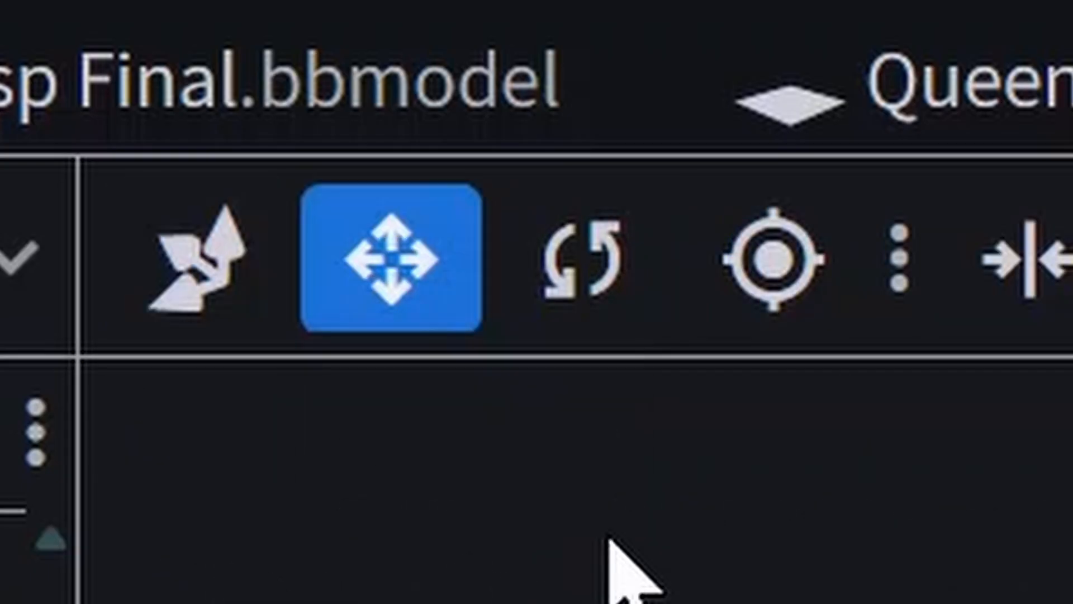
pyautogui.click(609, 313)
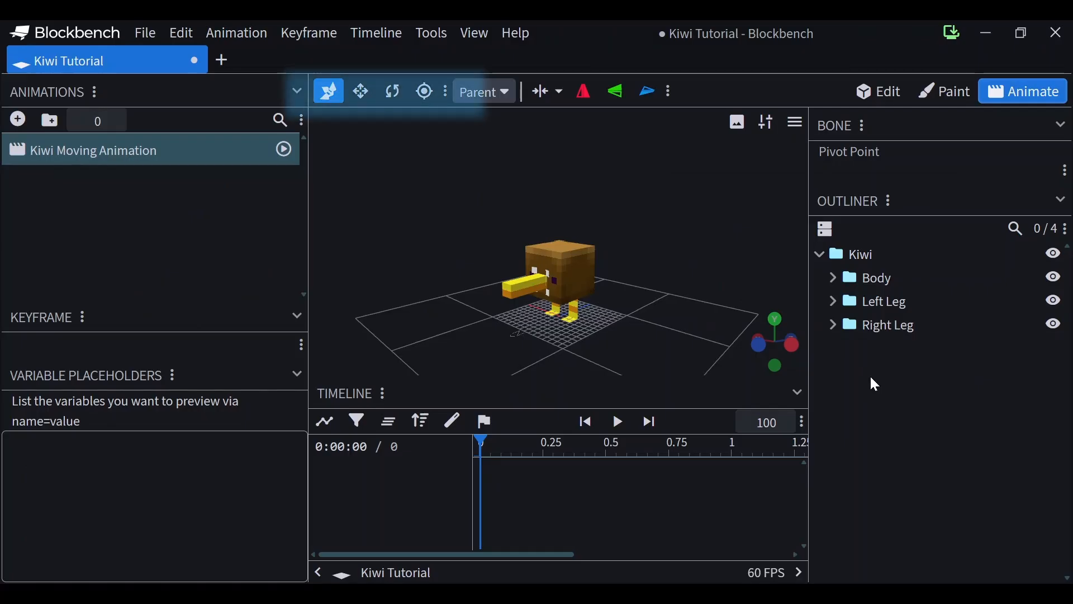
# Step: Bring the Left Leg and Right Leg groups into the timeline and select the Right Leg track
pyautogui.click(873, 305)
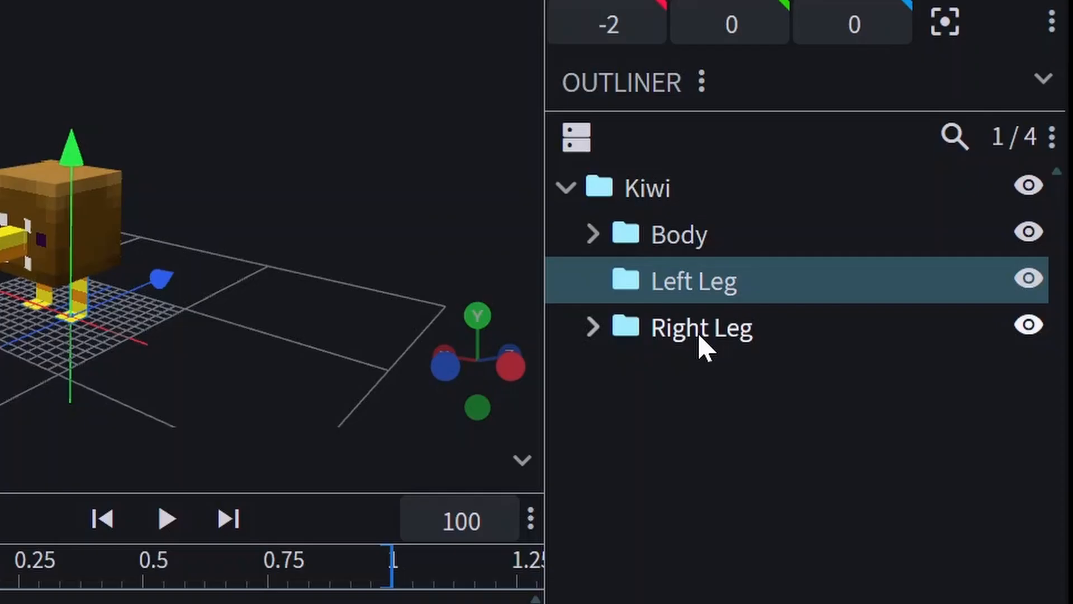
pyautogui.click(700, 335)
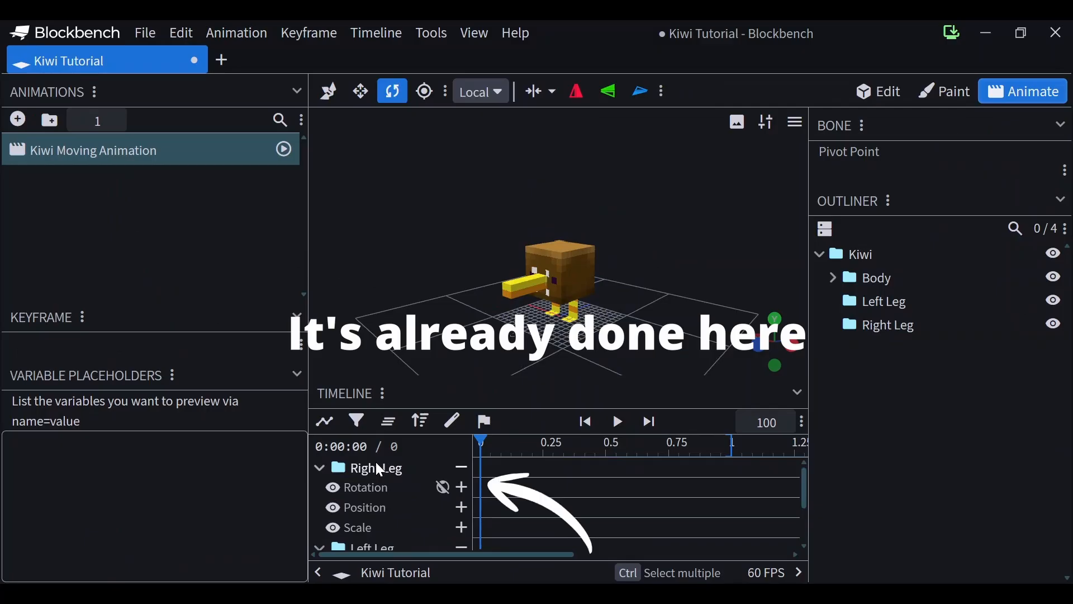
pyautogui.click(377, 464)
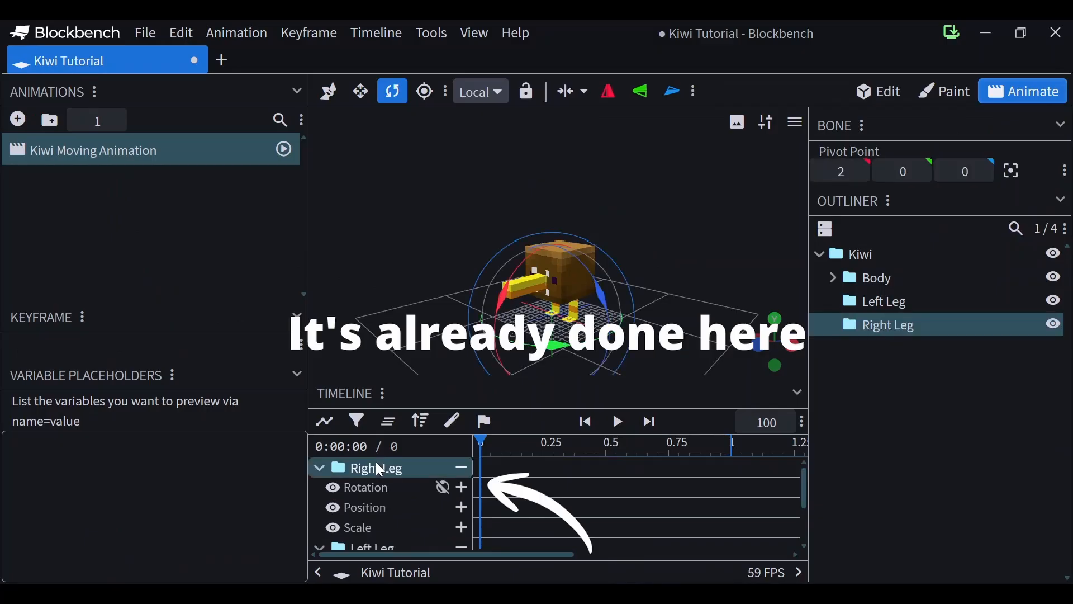
# Step: Add Rotation keyframes for the Right Leg at 0 and 1 second
pyautogui.click(464, 488)
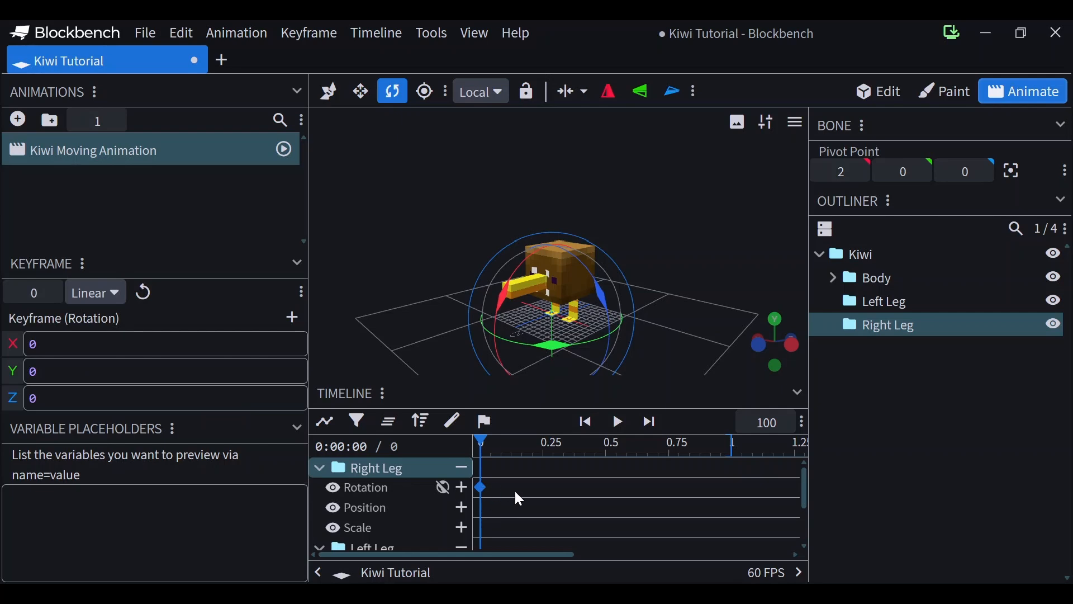
pyautogui.moveTo(490, 454); pyautogui.dragTo(732, 475)
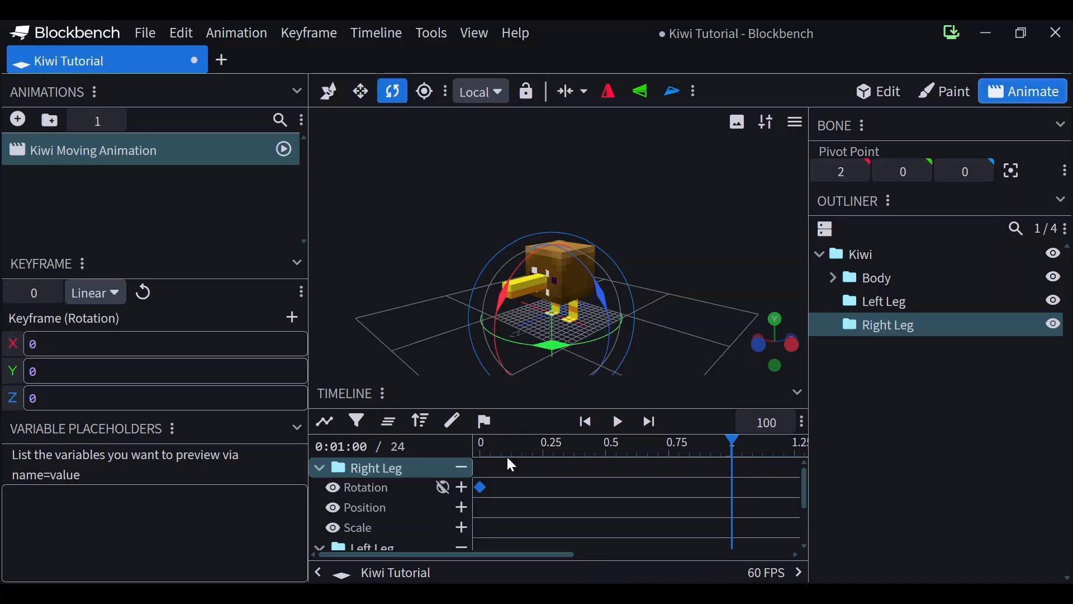
pyautogui.click(462, 488)
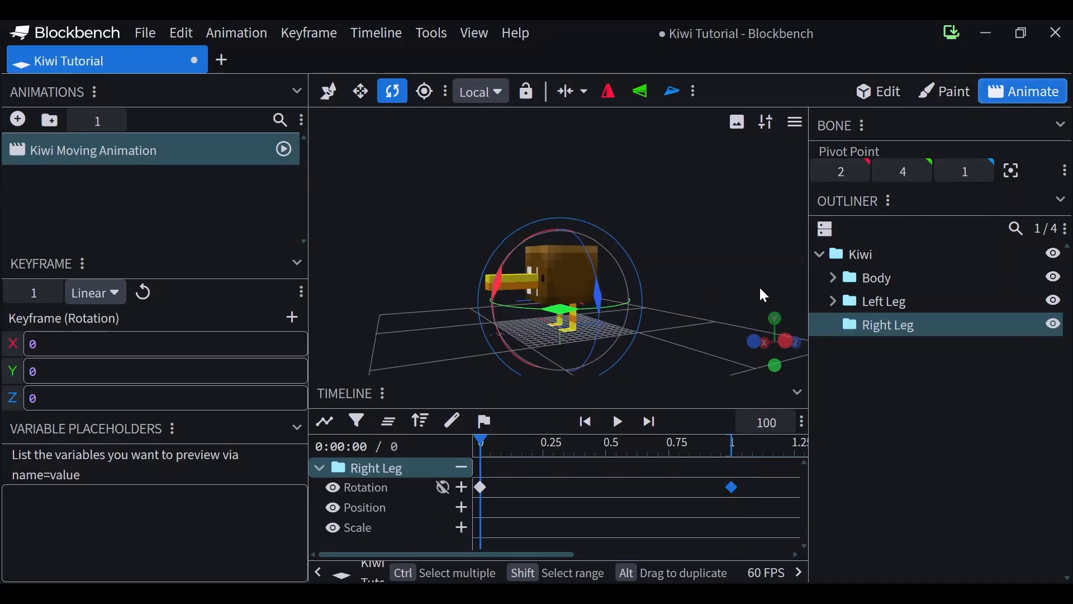
# Step: Rotate the Right Leg to 42.5 on X at 0.25 seconds and swing it back straight at 0.5 seconds
pyautogui.moveTo(759, 286); pyautogui.dragTo(673, 299)
pyautogui.moveTo(505, 460); pyautogui.dragTo(545, 456)
pyautogui.moveTo(494, 284); pyautogui.dragTo(519, 224)
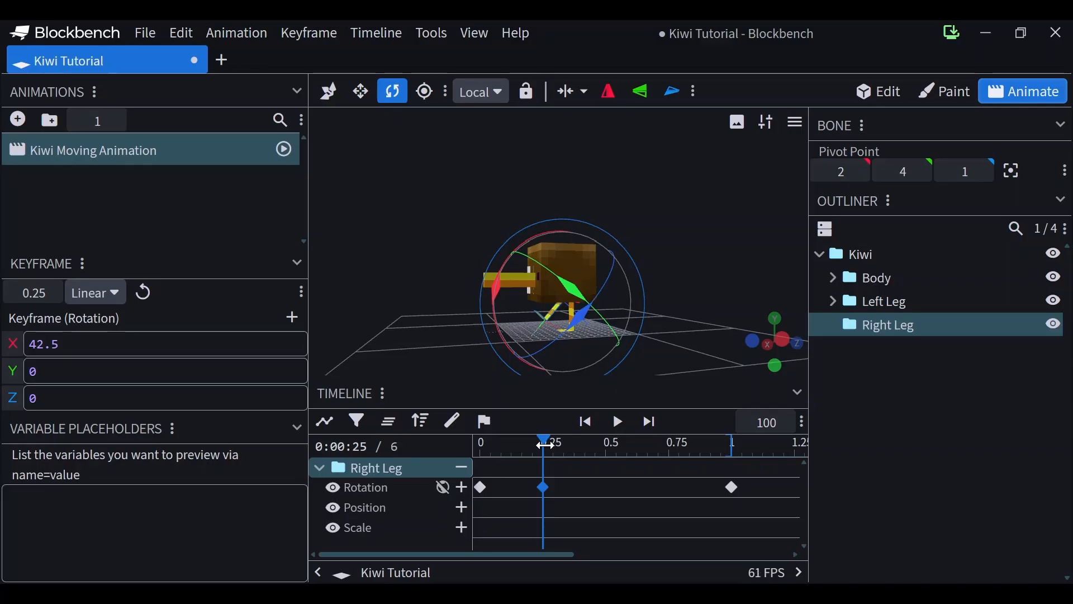
pyautogui.moveTo(546, 446); pyautogui.dragTo(607, 446)
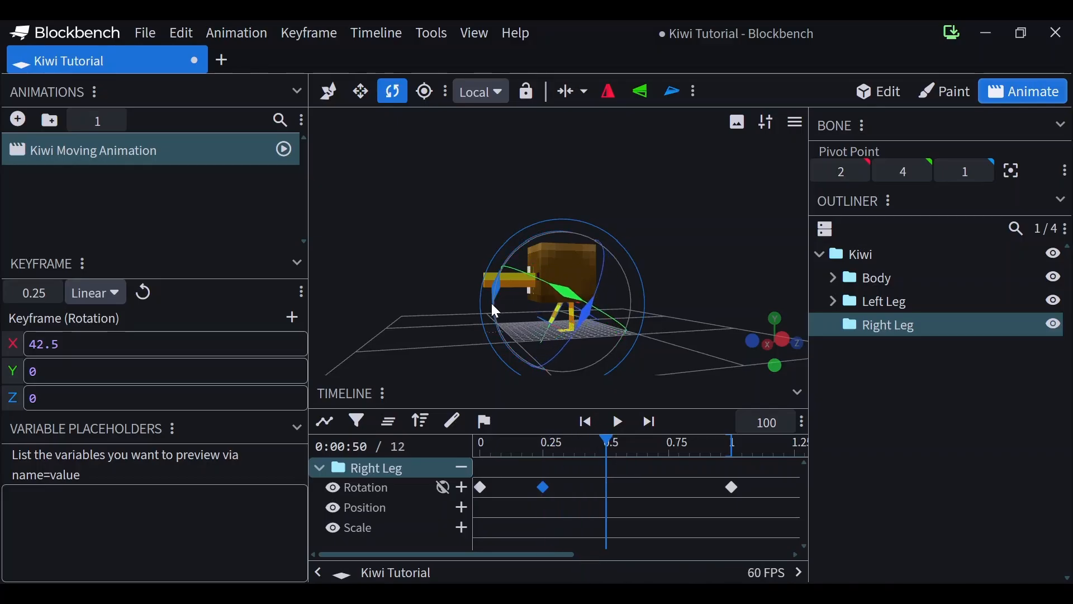
pyautogui.moveTo(492, 301); pyautogui.dragTo(506, 330)
# Step: Rotate the Right Leg to -64.58 on X at 0.75 seconds and preview the animation
pyautogui.moveTo(617, 445); pyautogui.dragTo(670, 445)
pyautogui.moveTo(587, 244); pyautogui.dragTo(562, 257)
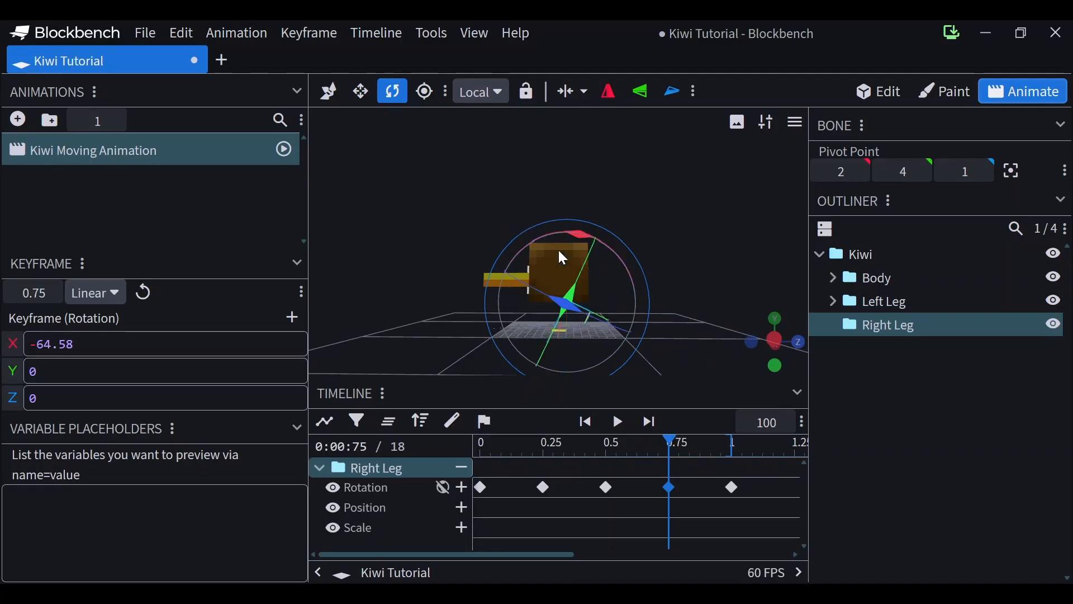
pyautogui.click(682, 337)
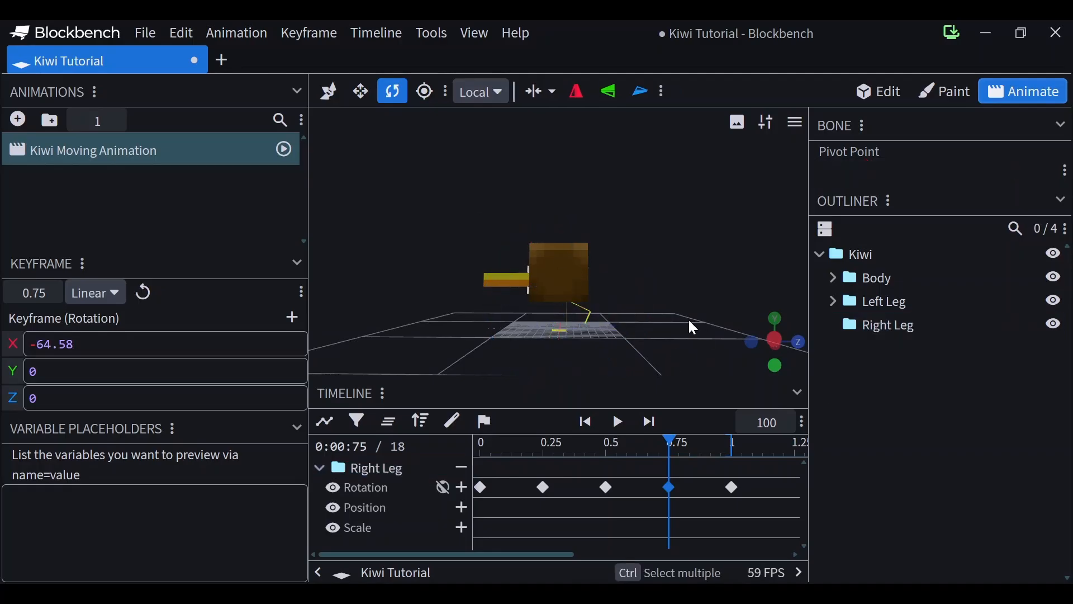
pyautogui.click(617, 424)
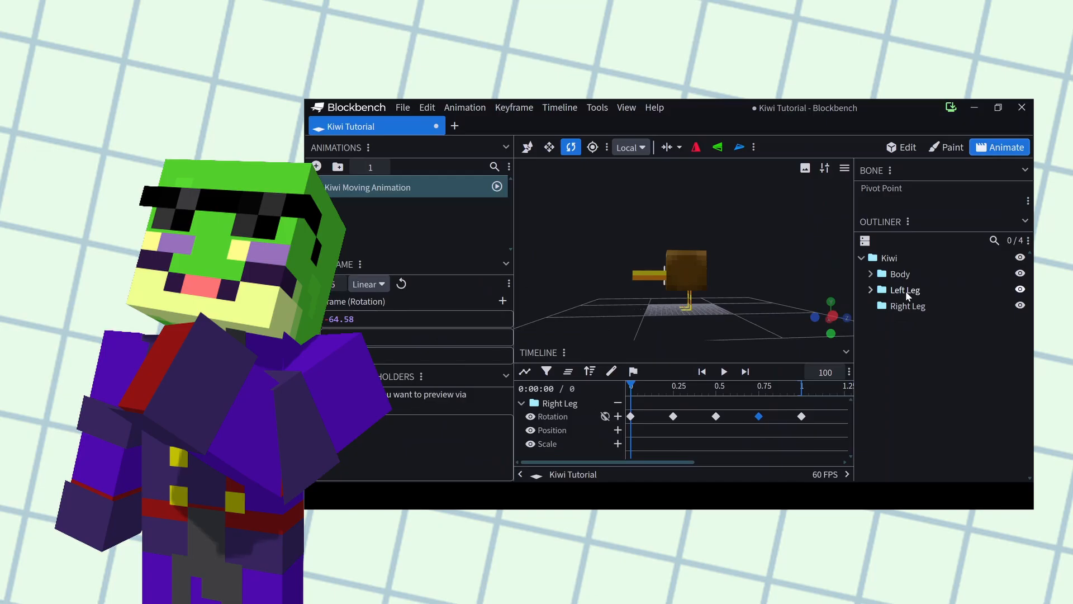
# Step: Bring the Left Leg group into the timeline and add Rotation keyframes for it at 0, 0.5 and 1 second
pyautogui.click(881, 303)
pyautogui.click(888, 362)
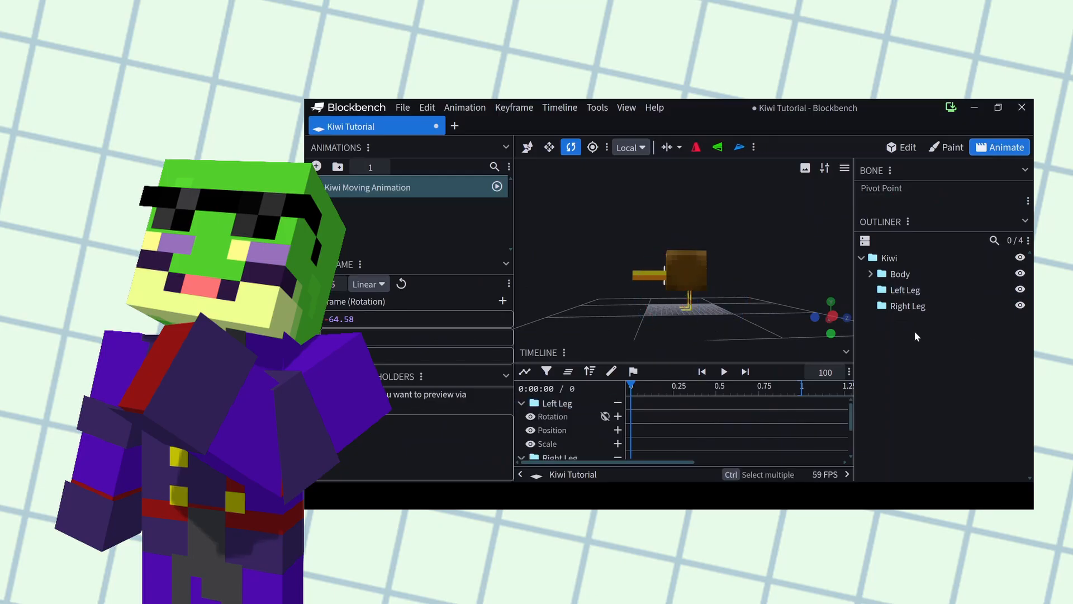
pyautogui.click(617, 417)
pyautogui.moveTo(631, 389); pyautogui.dragTo(673, 394)
pyautogui.click(617, 417)
pyautogui.click(726, 373)
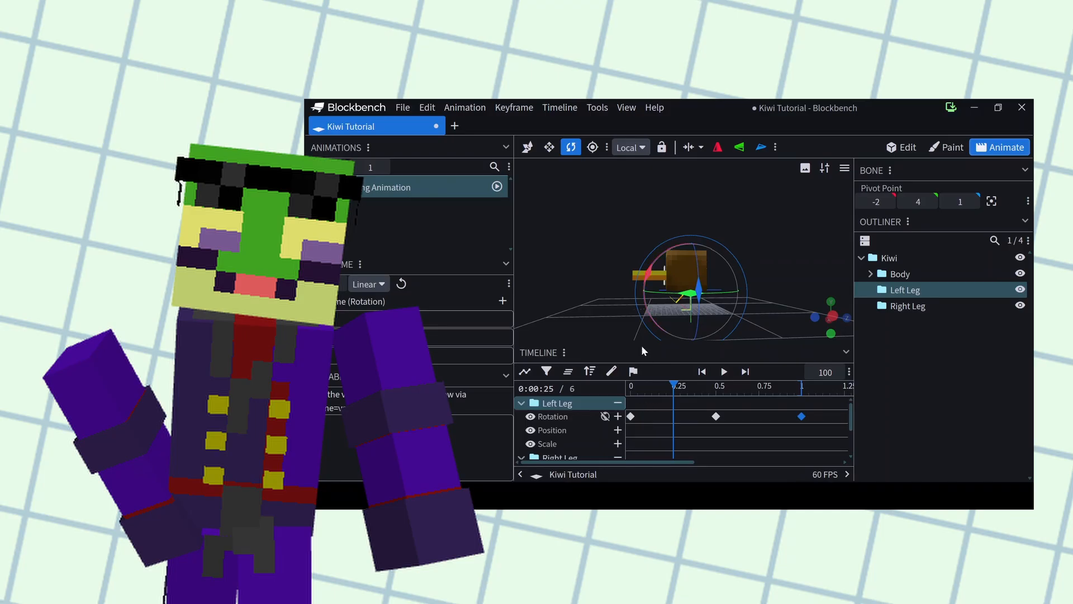
# Step: Swing the Left Leg backward at 0.25 seconds and to 40 on X at 0.75 seconds, opposite to the Right Leg, and preview the animation
pyautogui.click(617, 416)
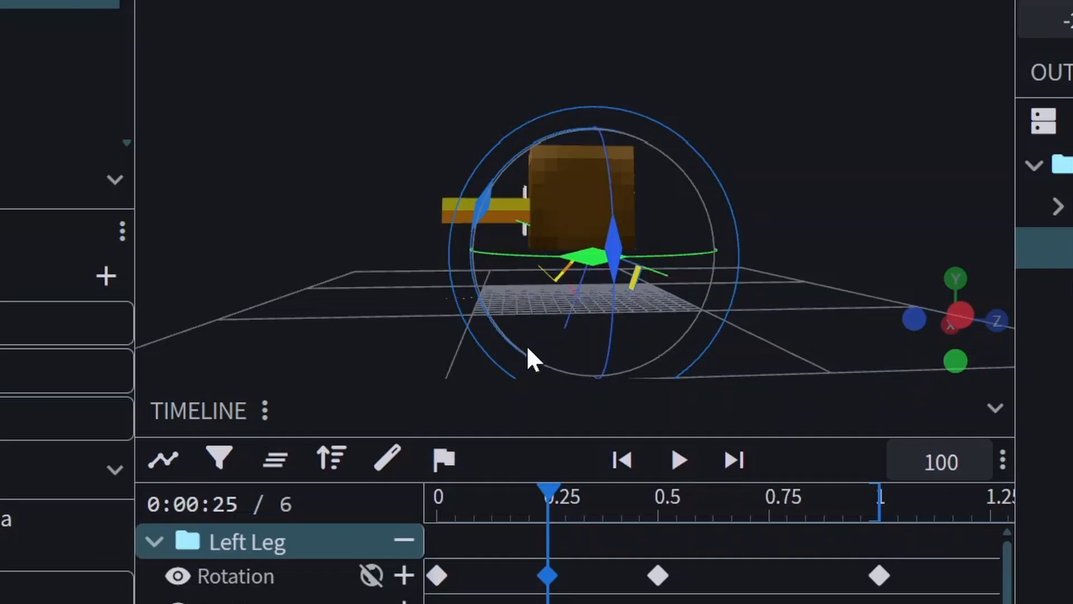
pyautogui.moveTo(548, 497); pyautogui.dragTo(763, 496)
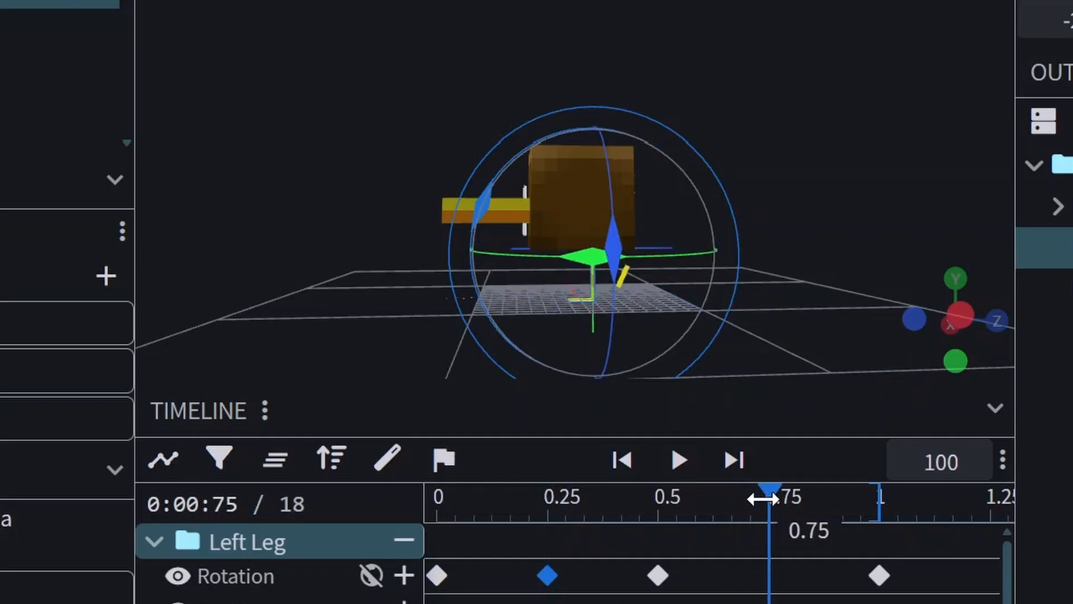
pyautogui.moveTo(491, 220); pyautogui.dragTo(528, 135)
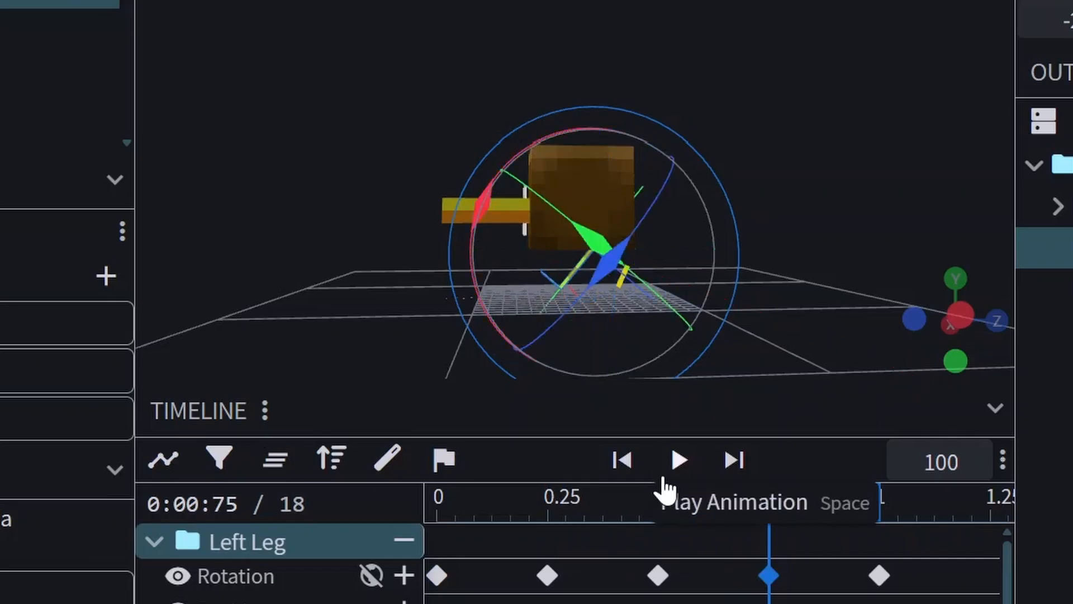
pyautogui.click(678, 460)
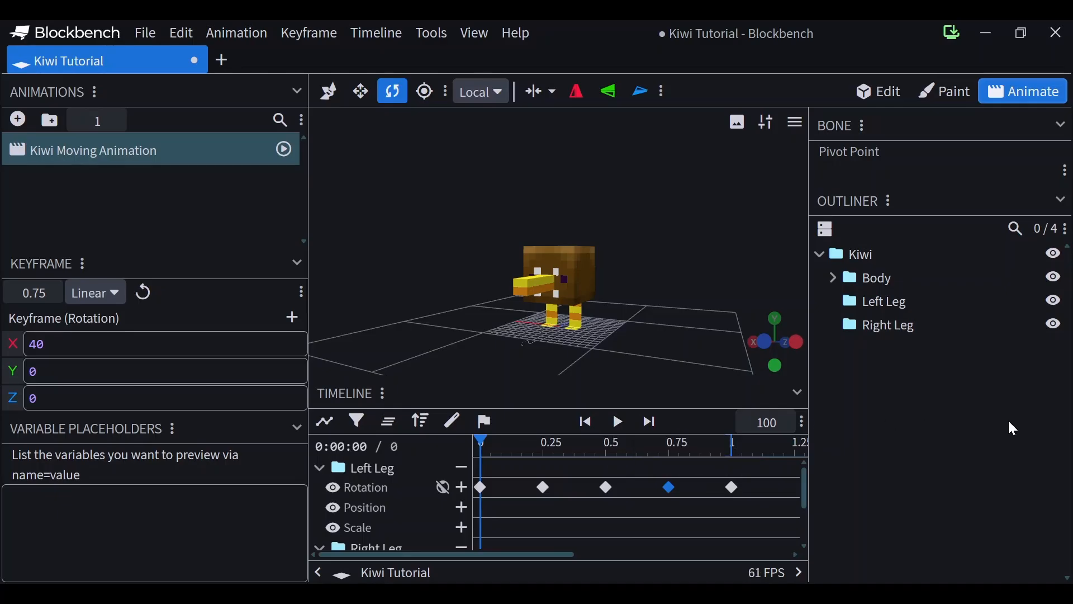
# Step: Bring the Body group into the timeline and add Position keyframes for it at 0, 0.5 and 1 second
pyautogui.click(874, 280)
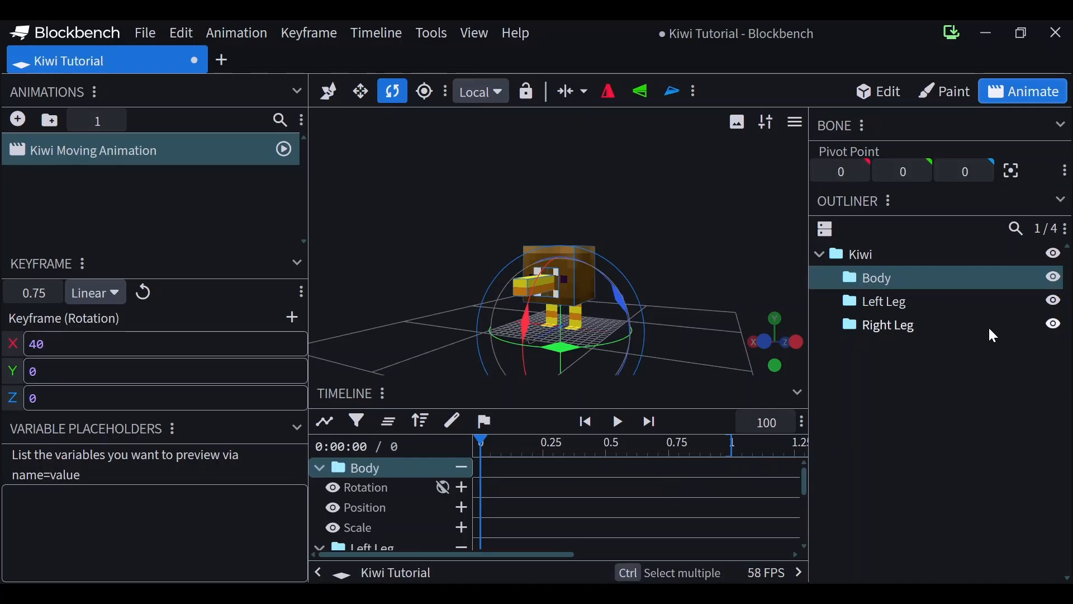
pyautogui.click(462, 508)
pyautogui.moveTo(481, 446); pyautogui.dragTo(733, 446)
pyautogui.click(462, 508)
pyautogui.click(463, 507)
# Step: Use the Move tool on the vertical axis to add a Body position keyframe at 0.25 seconds
pyautogui.click(545, 446)
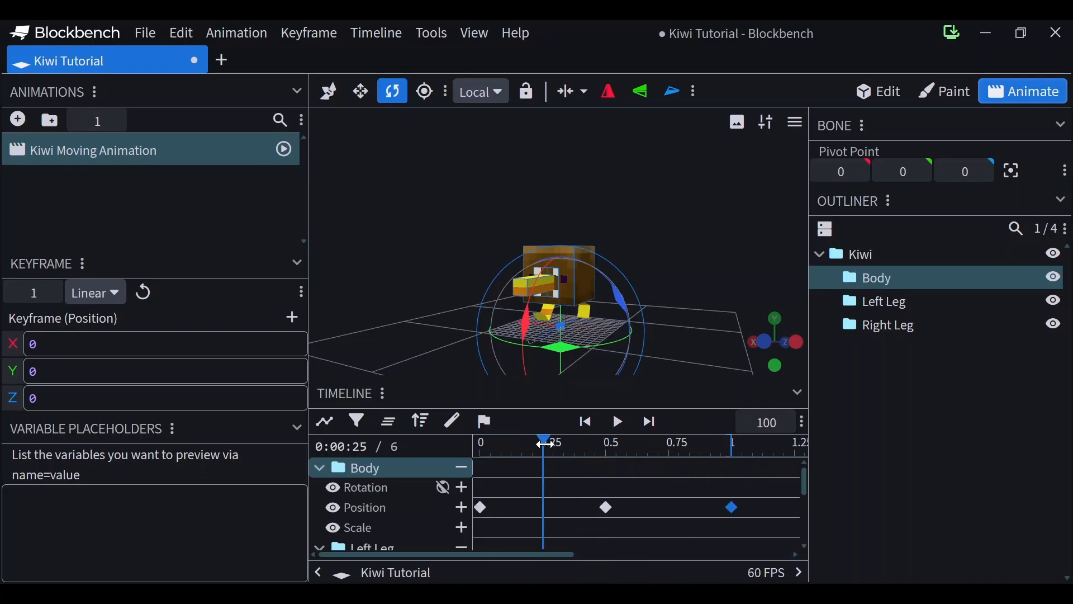
pyautogui.press('v')
pyautogui.moveTo(560, 249); pyautogui.dragTo(561, 240)
pyautogui.moveTo(620, 238); pyautogui.dragTo(560, 251)
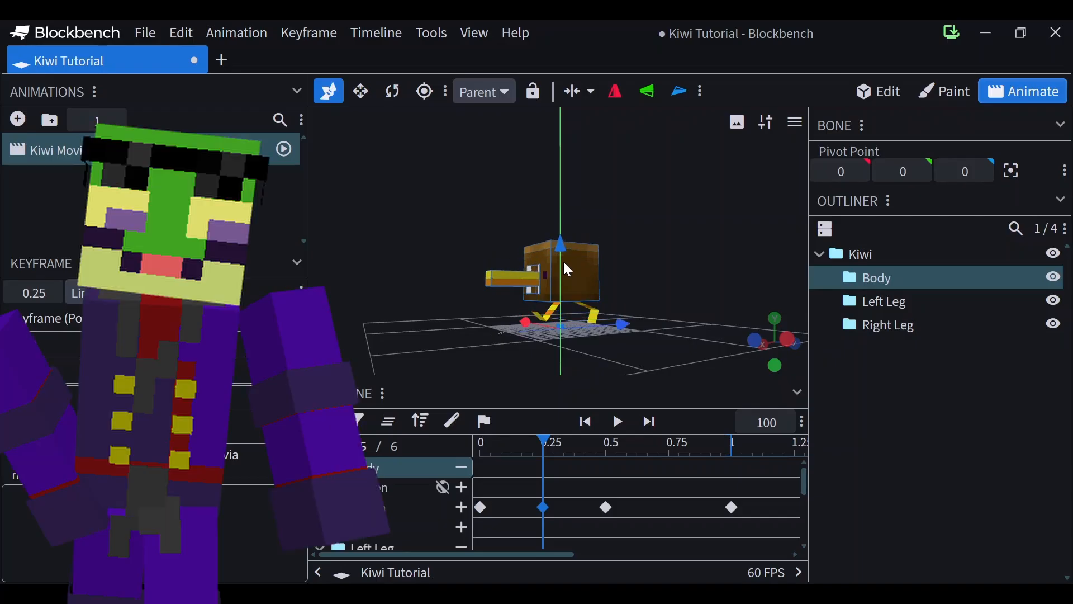
# Step: Lower the Body slightly at the 0.5 and 1 second position keyframes and preview the bobbing motion
pyautogui.press('space')
pyautogui.click(606, 508)
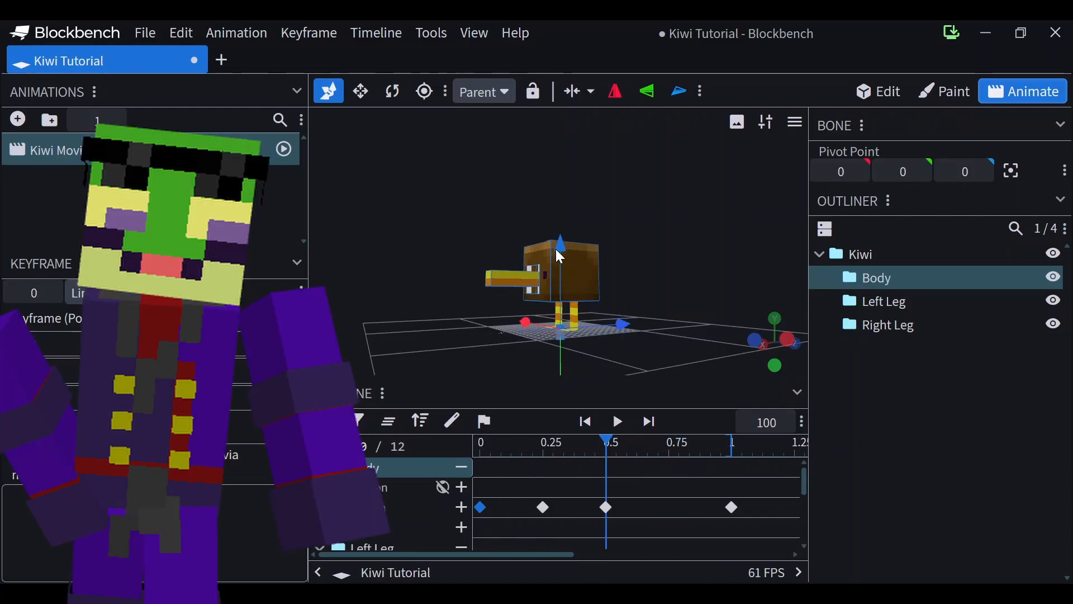
pyautogui.moveTo(612, 445); pyautogui.dragTo(730, 447)
pyautogui.moveTo(564, 241); pyautogui.dragTo(564, 250)
pyautogui.click(619, 422)
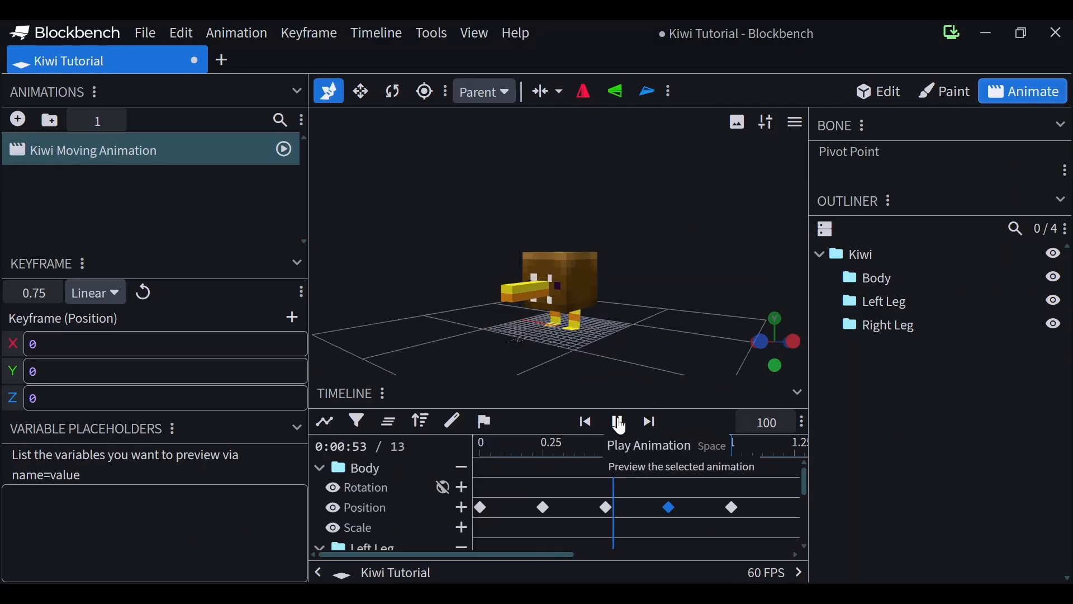
pyautogui.click(619, 422)
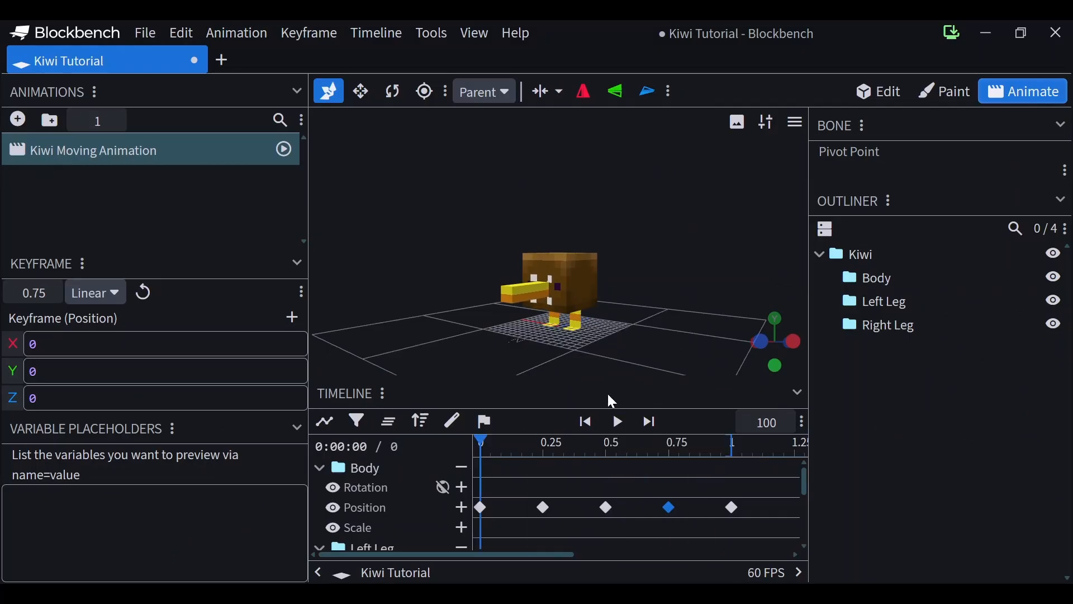
# Step: Set the loop mode of Kiwi Moving Animation to Loop and play it back, viewing the model from its side
pyautogui.rightClick(140, 158)
pyautogui.moveTo(305, 261)
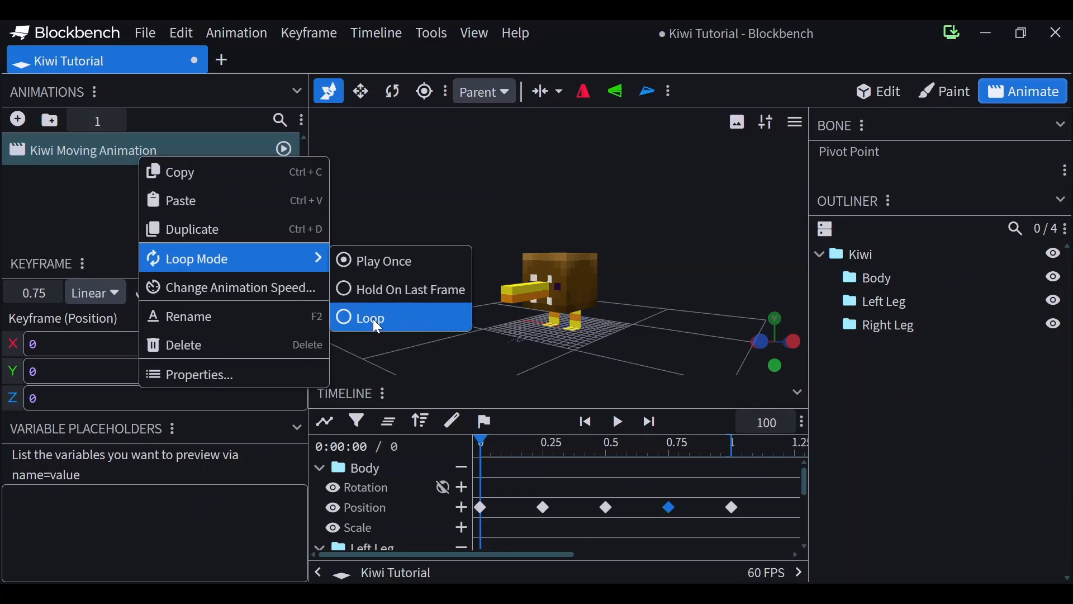
pyautogui.click(675, 398)
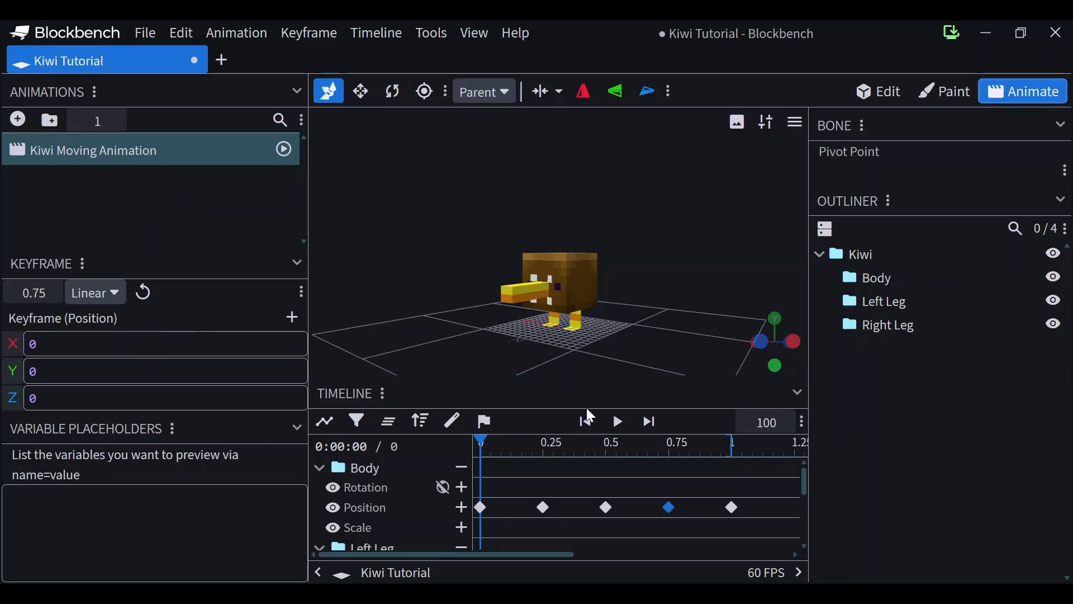
pyautogui.click(619, 428)
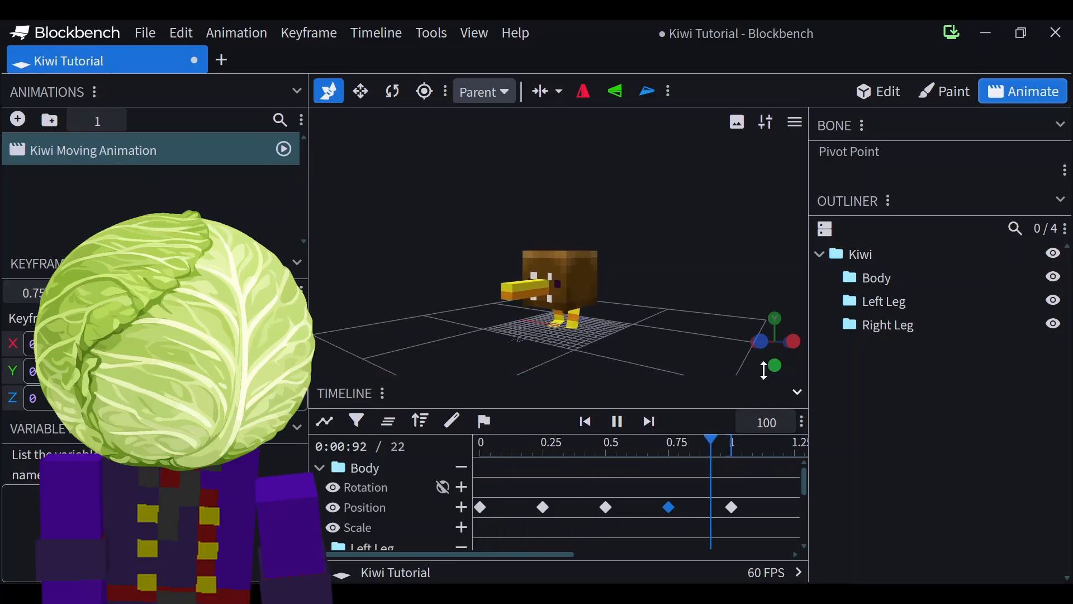
pyautogui.moveTo(656, 329); pyautogui.dragTo(548, 317)
pyautogui.press('space')
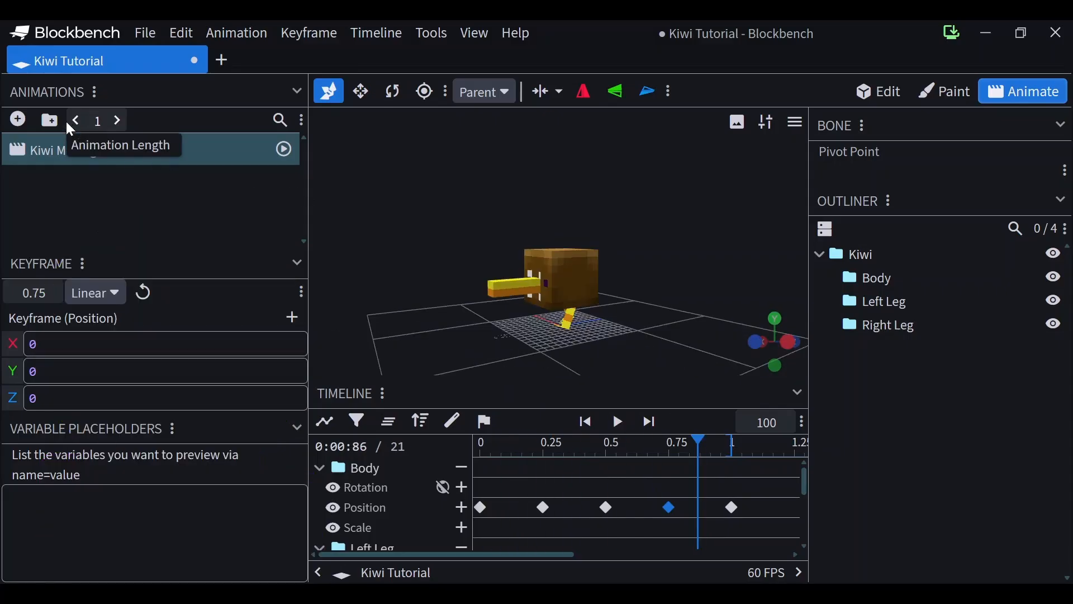
# Step: Create a new animation named Kiwi Sniffing Animation with its loop mode set to Loop
pyautogui.click(19, 119)
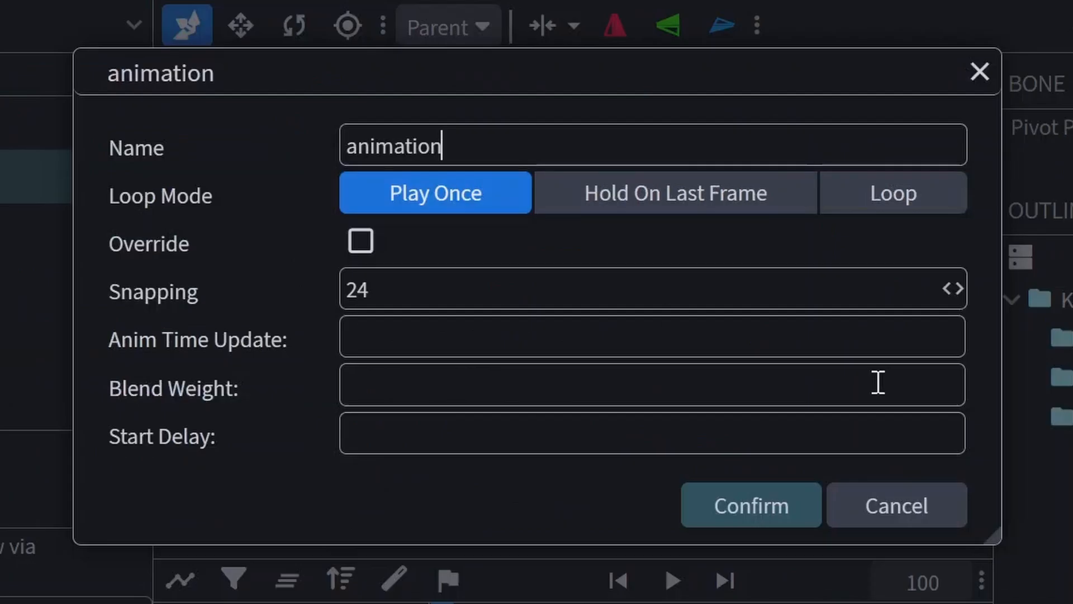
pyautogui.doubleClick(410, 161)
pyautogui.write('Ki')
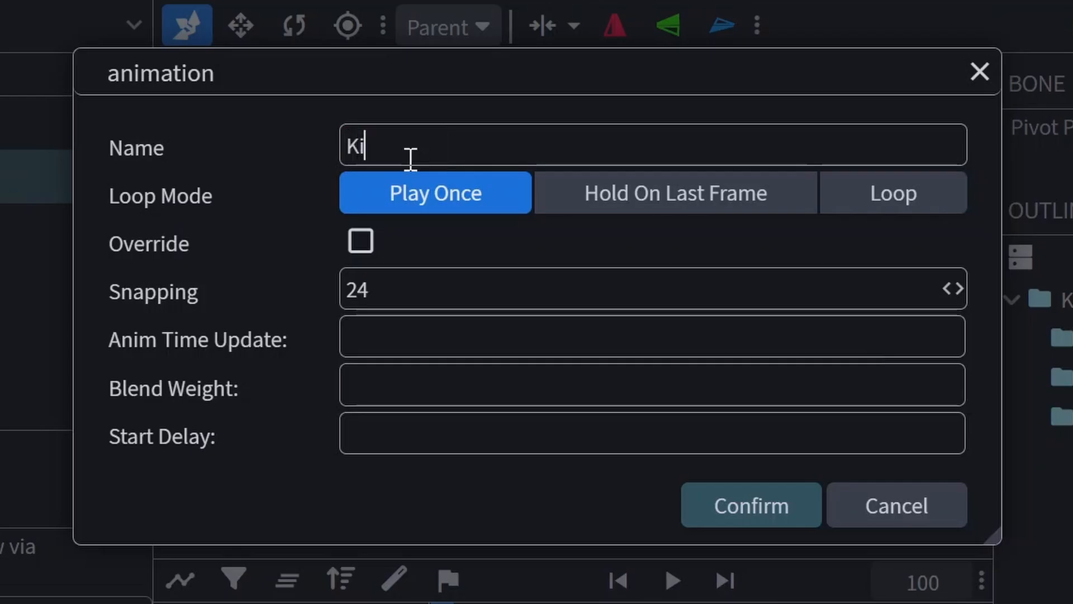
pyautogui.write('wi Sniffing Animation')
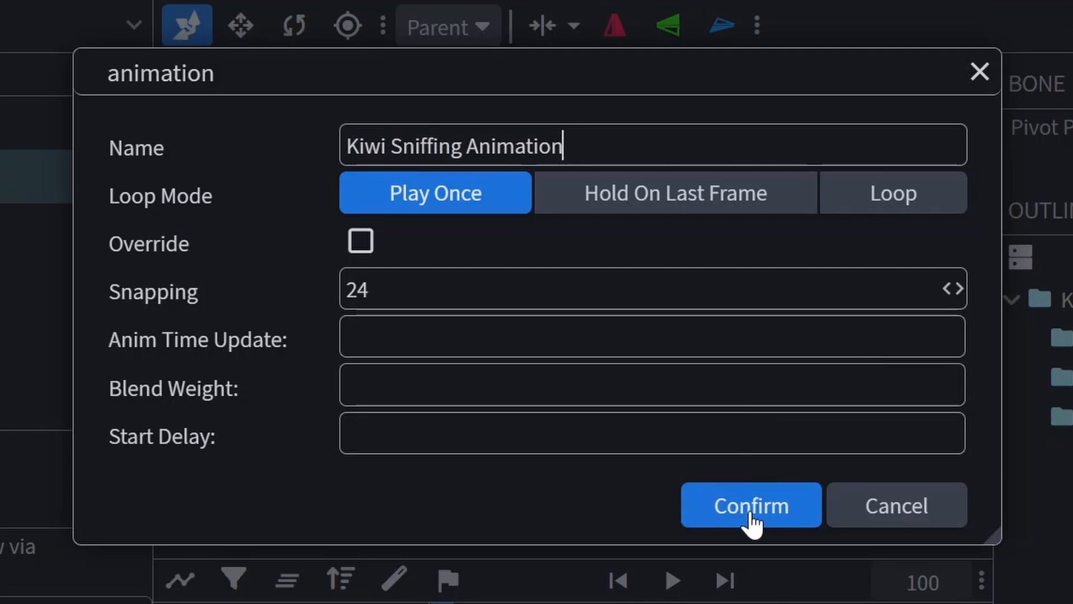
pyautogui.click(878, 193)
pyautogui.click(755, 551)
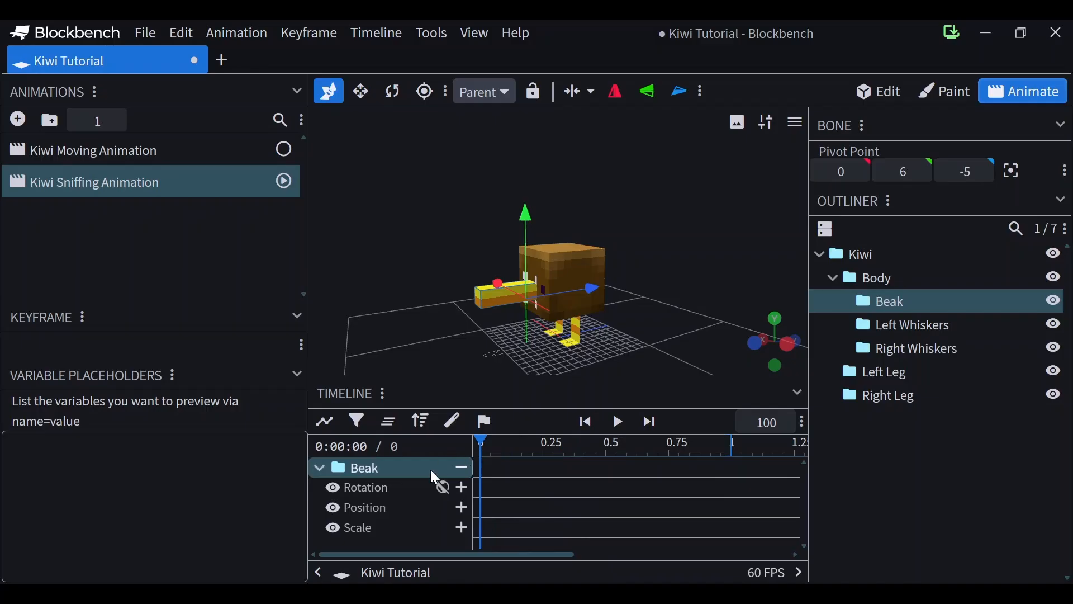
# Step: Add Beak Scale keyframes at 0 and 1 second, and stretch the beak lengthwise at 0.25 seconds with the Resize tool
pyautogui.click(462, 528)
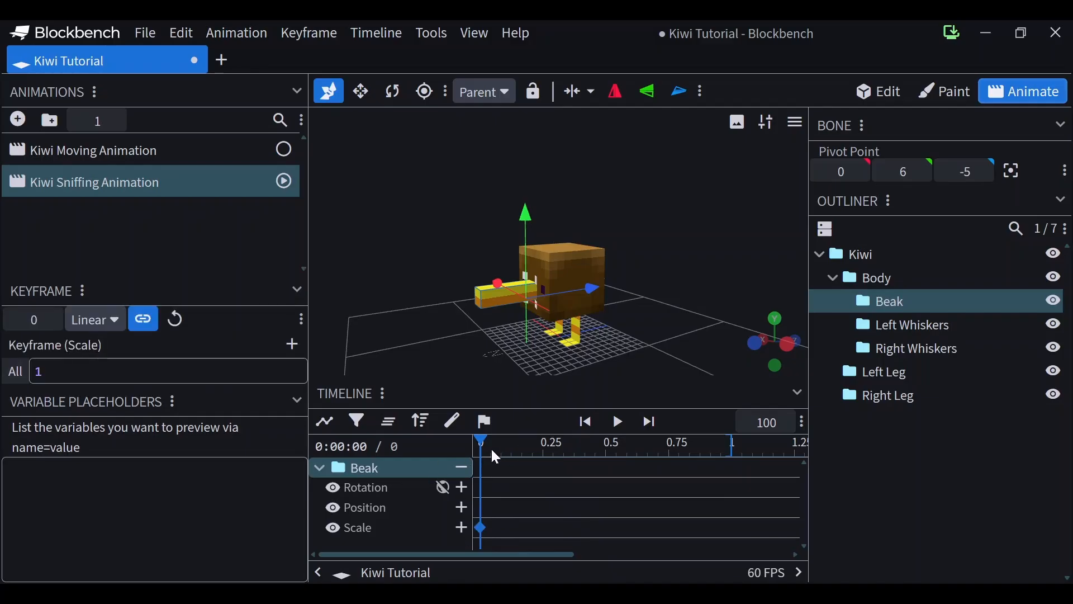
pyautogui.moveTo(644, 441); pyautogui.dragTo(713, 440)
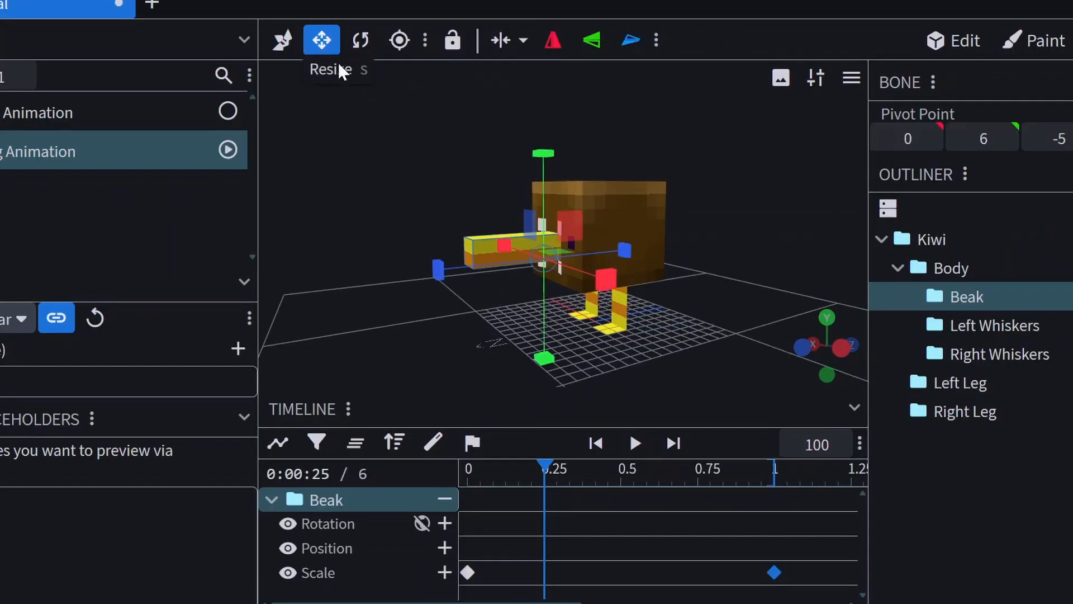
pyautogui.moveTo(430, 273); pyautogui.dragTo(398, 273)
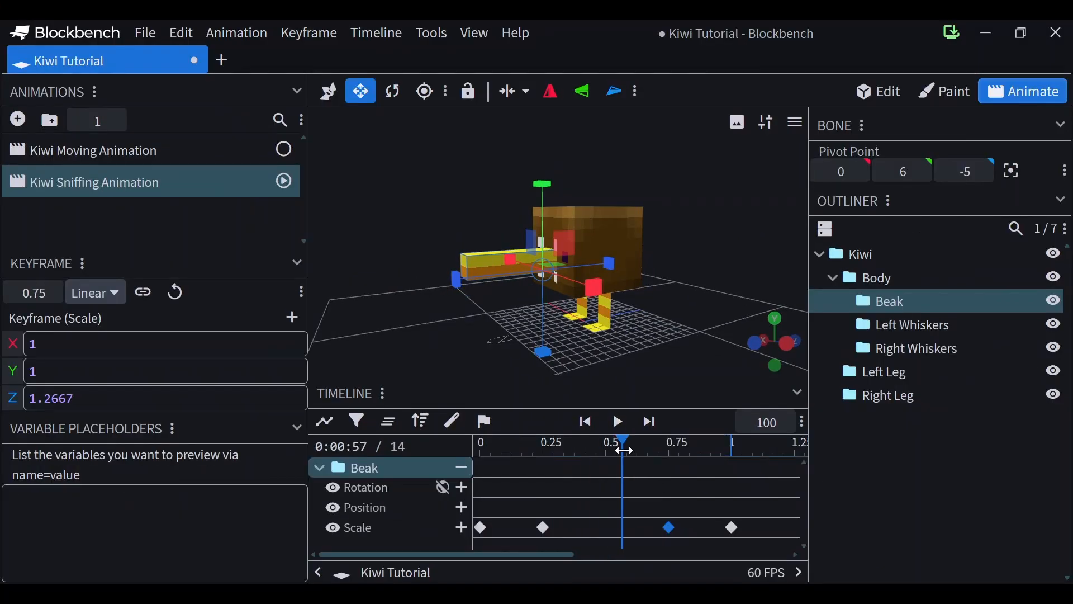
# Step: Shorten the Beak to a Z scale of 0.9334 at 0.5 seconds and preview the sniffing motion
pyautogui.moveTo(624, 450); pyautogui.dragTo(608, 450)
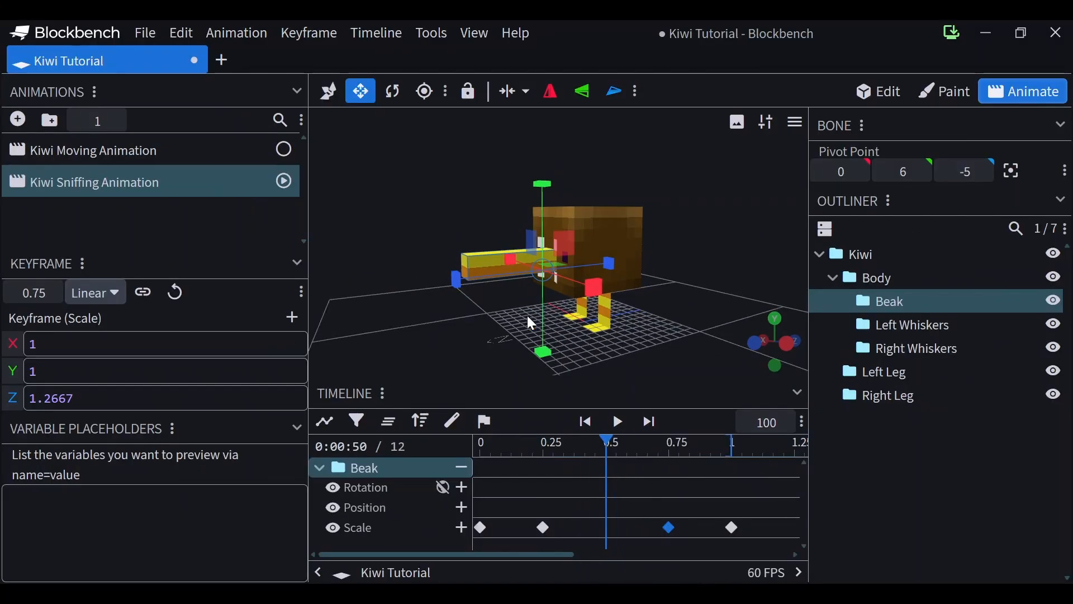
pyautogui.moveTo(463, 286)
pyautogui.mouseDown()
pyautogui.moveTo(505, 288)
pyautogui.moveTo(473, 282)
pyautogui.mouseUp()
pyautogui.click(618, 422)
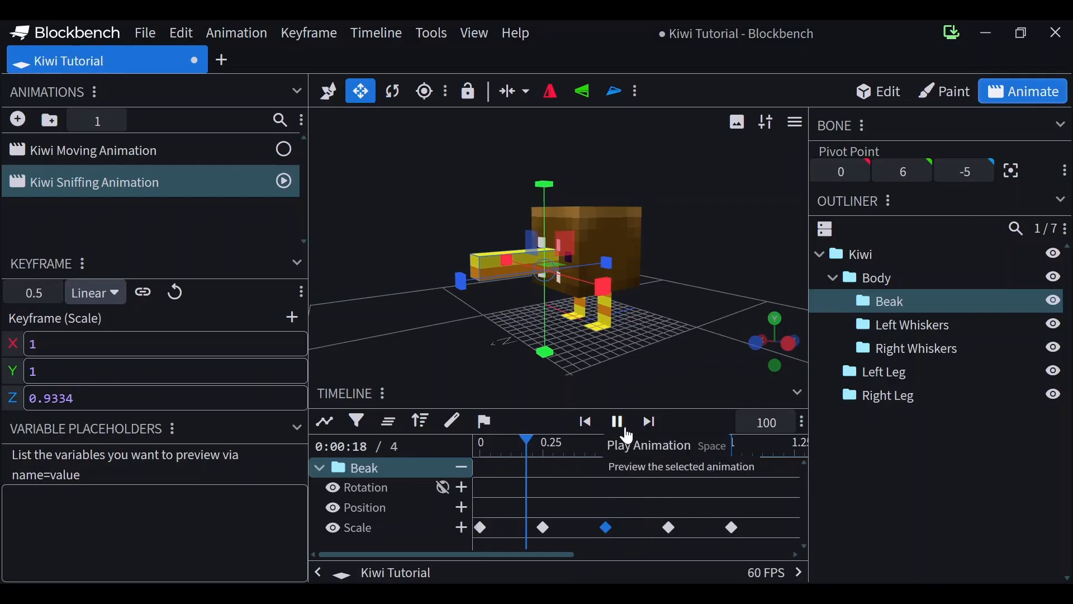
pyautogui.press('space')
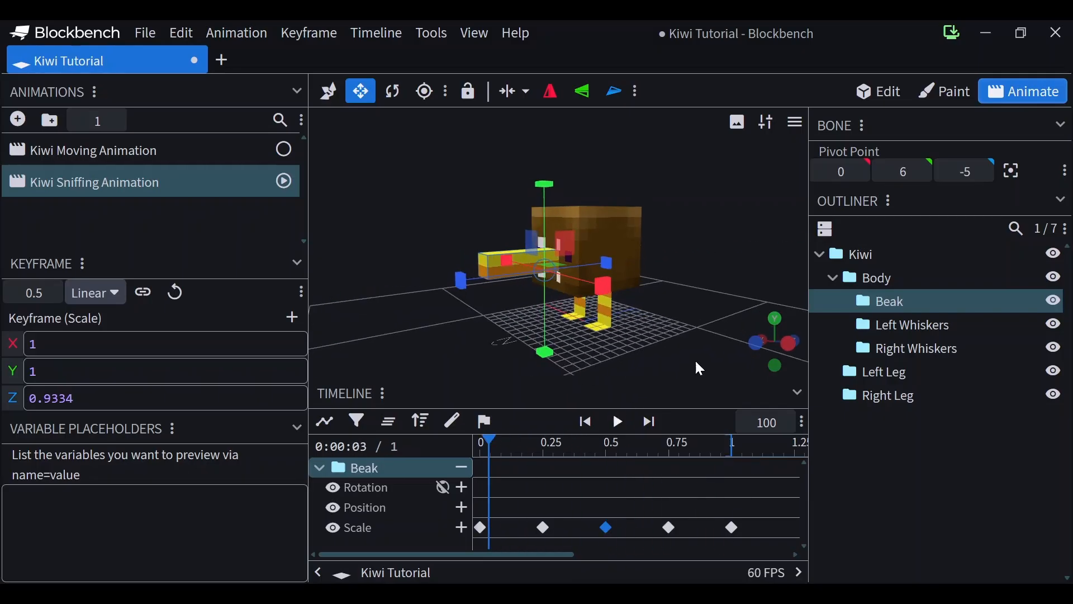
pyautogui.click(727, 361)
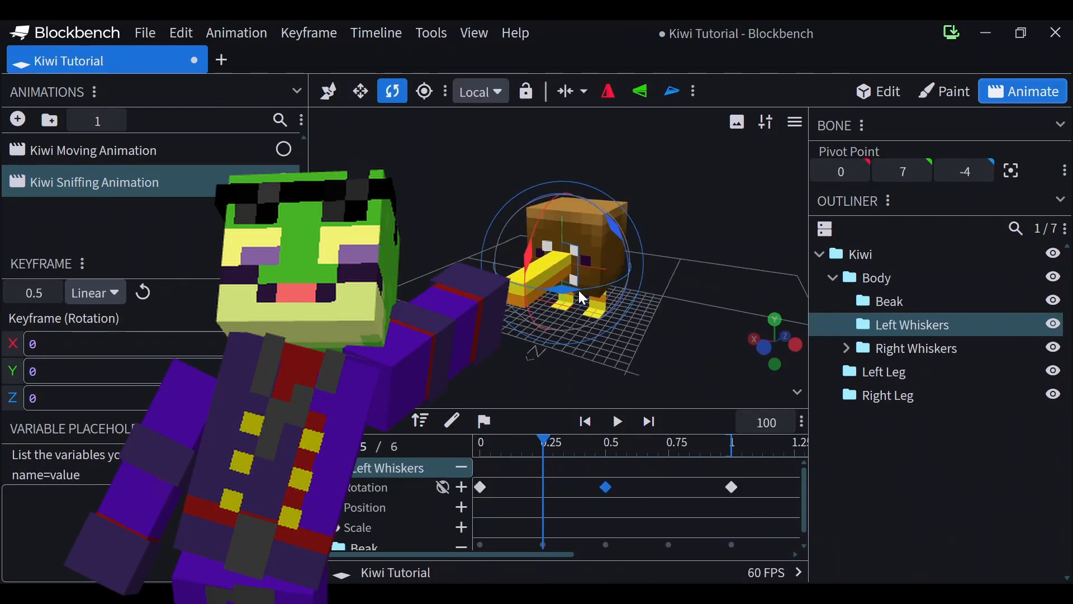
# Step: Rotate the Left Whiskers at 0.25 and 0.75 seconds, with Y at -17.5 on the 0.75 second keyframe
pyautogui.click(543, 487)
pyautogui.moveTo(546, 445); pyautogui.dragTo(668, 449)
pyautogui.moveTo(572, 289); pyautogui.dragTo(556, 293)
# Step: Add Rotation keyframes for the Right Whiskers at 0, 0.5 and 1 second
pyautogui.click(920, 353)
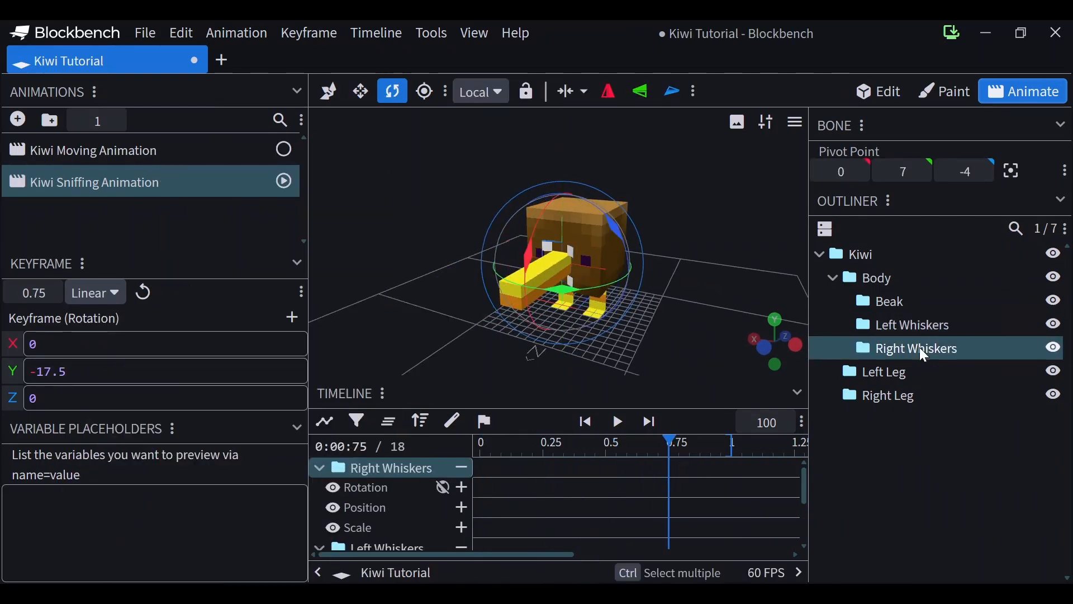
pyautogui.moveTo(670, 445); pyautogui.dragTo(732, 446)
pyautogui.click(462, 487)
pyautogui.click(477, 447)
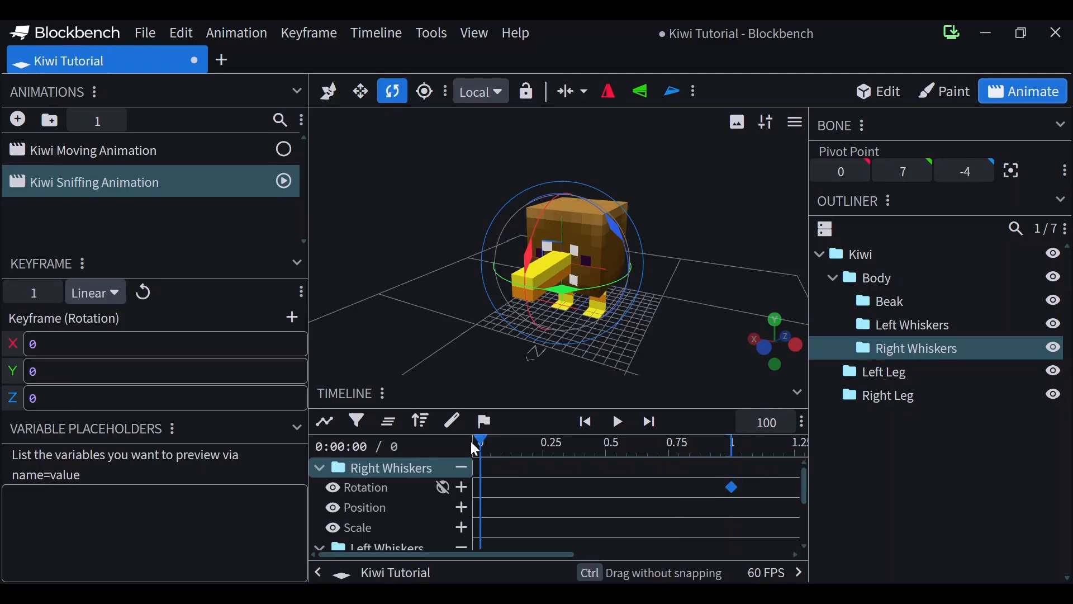
pyautogui.click(462, 487)
pyautogui.click(608, 445)
pyautogui.click(462, 487)
# Step: Rotate the Right Whiskers at 0.25 and 0.75 seconds and view the whisker motion from the other side
pyautogui.click(544, 445)
pyautogui.moveTo(591, 317); pyautogui.dragTo(607, 294)
pyautogui.moveTo(638, 448); pyautogui.dragTo(669, 447)
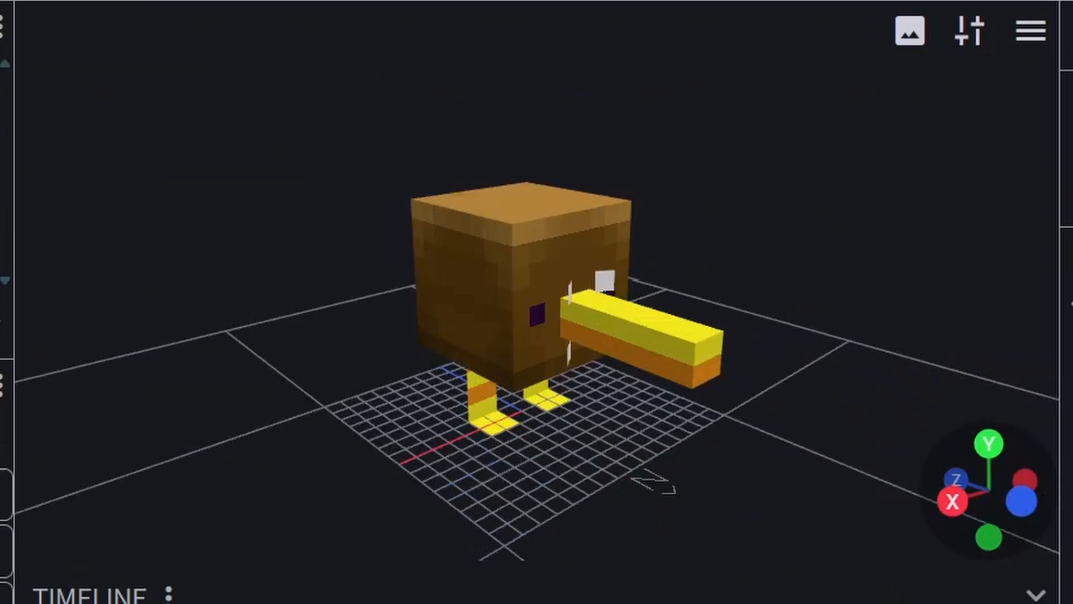
pyautogui.moveTo(774, 341); pyautogui.dragTo(782, 341)
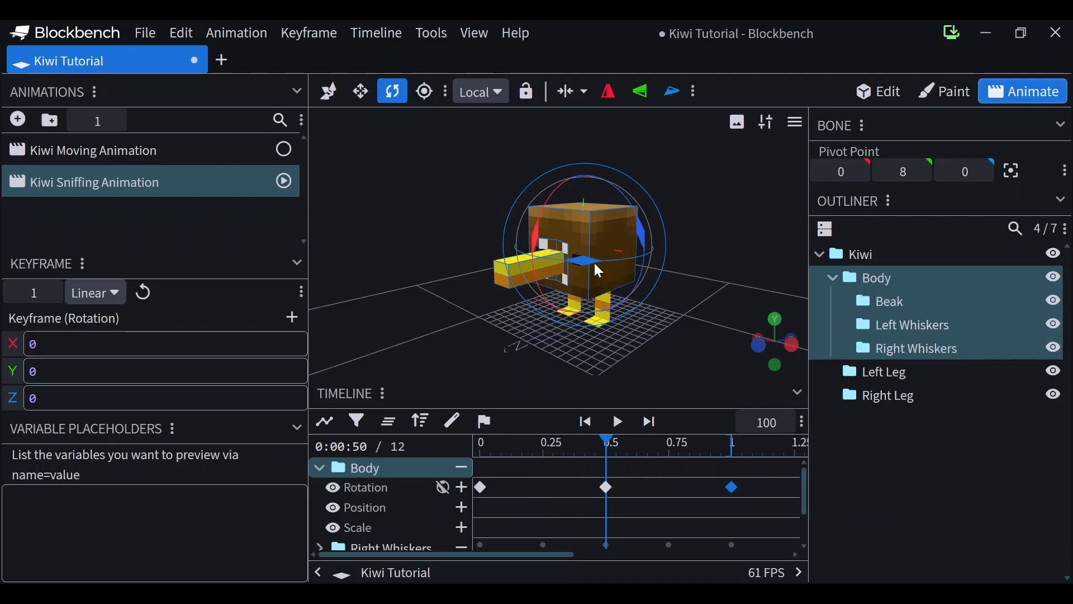
# Step: Rotate the Body to 45 degrees on Y at 0.5 seconds and preview the animation
pyautogui.moveTo(593, 260); pyautogui.dragTo(675, 264)
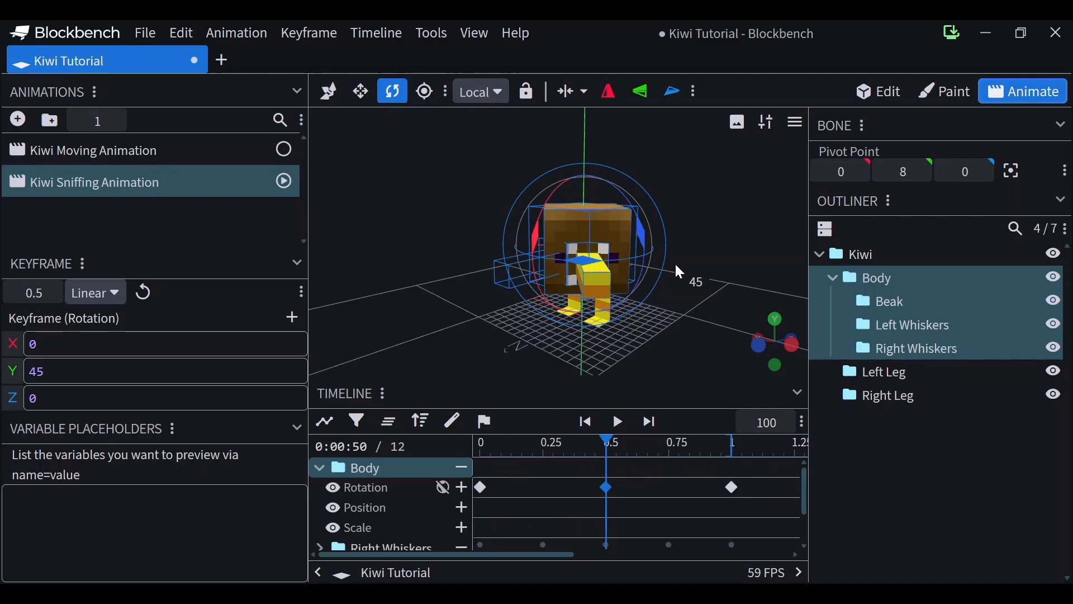
pyautogui.click(618, 422)
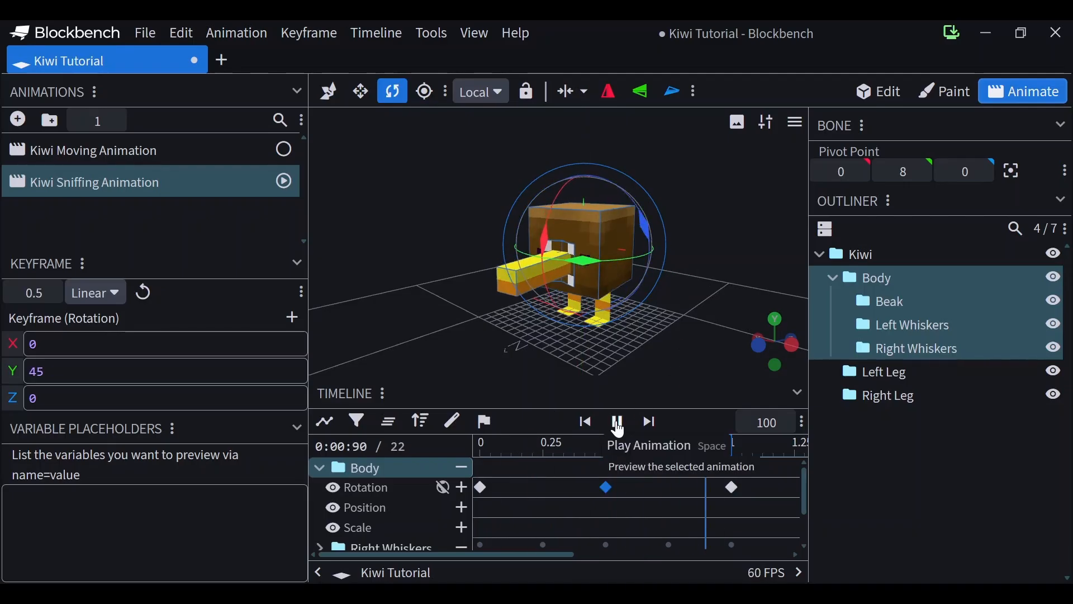
pyautogui.click(617, 422)
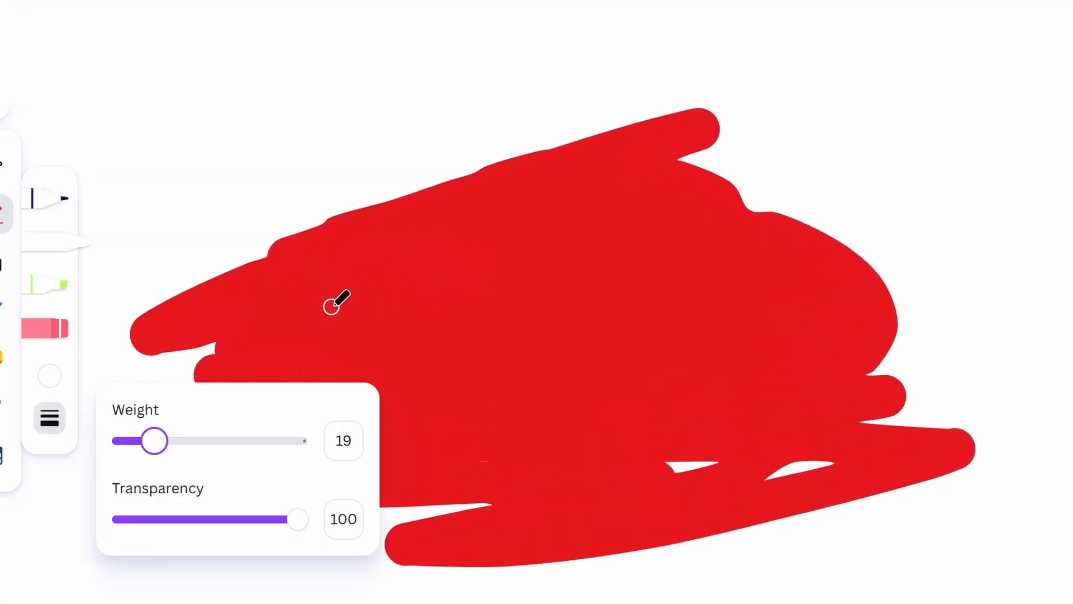
# Step: On the online whiteboard, handwrite Subscribe in white over the red scribble, and add smaller writing below it with a thinner brush
pyautogui.moveTo(384, 305)
pyautogui.mouseDown()
pyautogui.moveTo(354, 340)
pyautogui.moveTo(534, 335)
pyautogui.moveTo(617, 378)
pyautogui.moveTo(634, 328)
pyautogui.mouseUp()
pyautogui.moveTo(658, 350); pyautogui.dragTo(657, 378)
pyautogui.click(652, 293)
pyautogui.moveTo(697, 286)
pyautogui.mouseDown()
pyautogui.moveTo(721, 378)
pyautogui.moveTo(696, 379)
pyautogui.mouseUp()
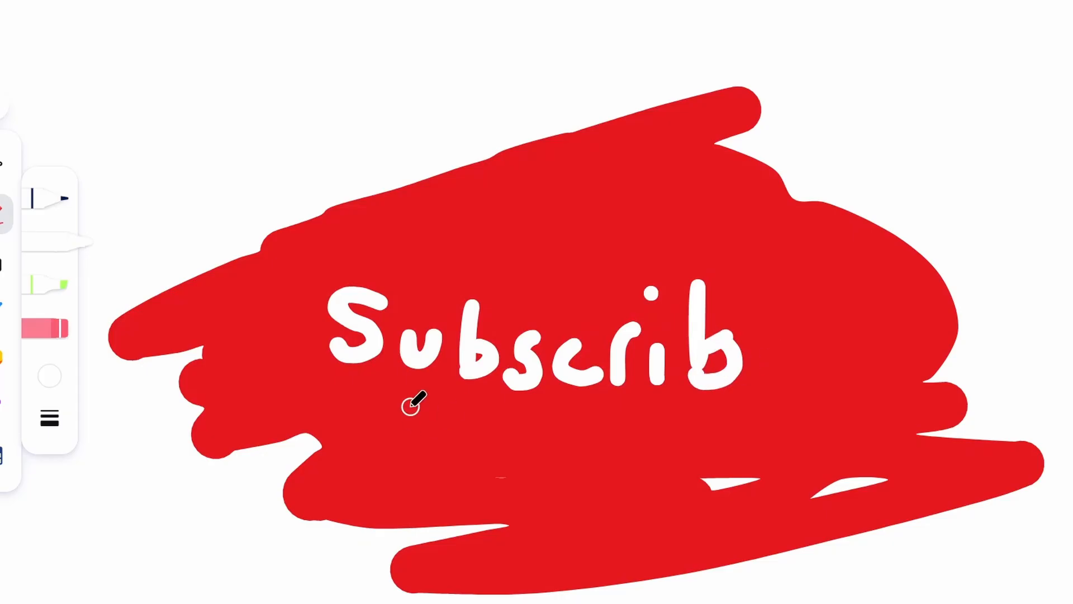
pyautogui.click(49, 418)
pyautogui.moveTo(153, 443); pyautogui.dragTo(131, 446)
pyautogui.moveTo(415, 412)
pyautogui.mouseDown()
pyautogui.moveTo(417, 440)
pyautogui.moveTo(568, 434)
pyautogui.mouseUp()
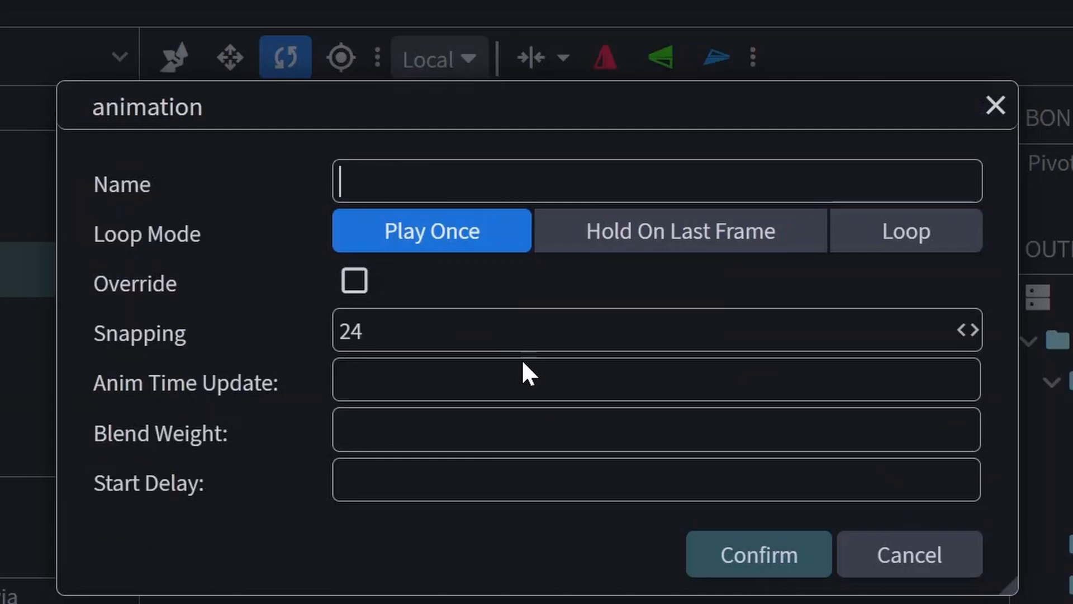
# Step: Name the new animation Kiwi Jumping Animation and set its loop mode to Hold On Last Frame
pyautogui.write('Ki')
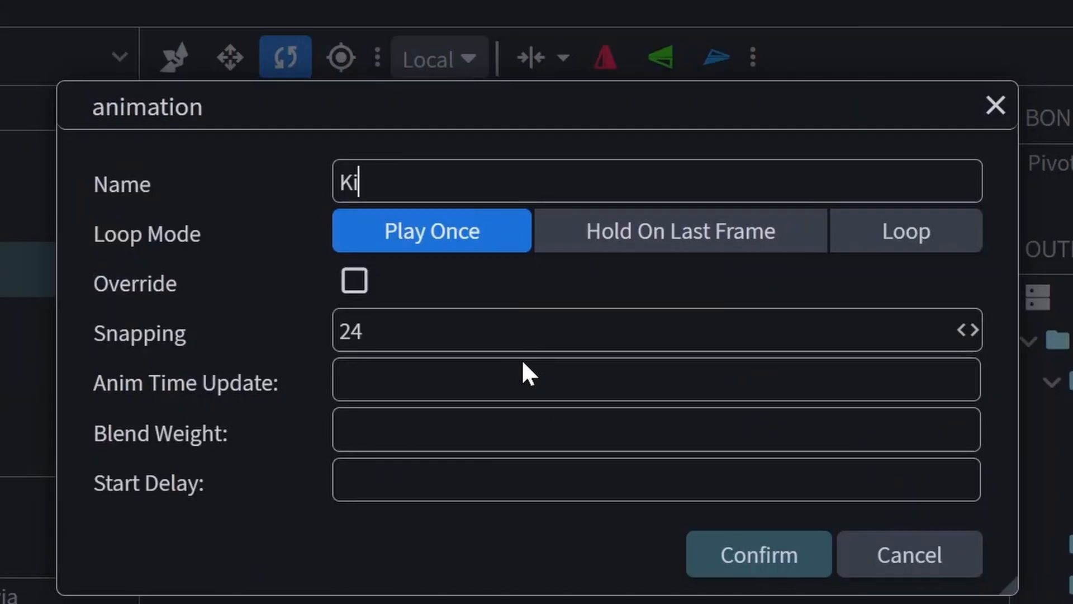
pyautogui.write('wi Jumping Anbi')
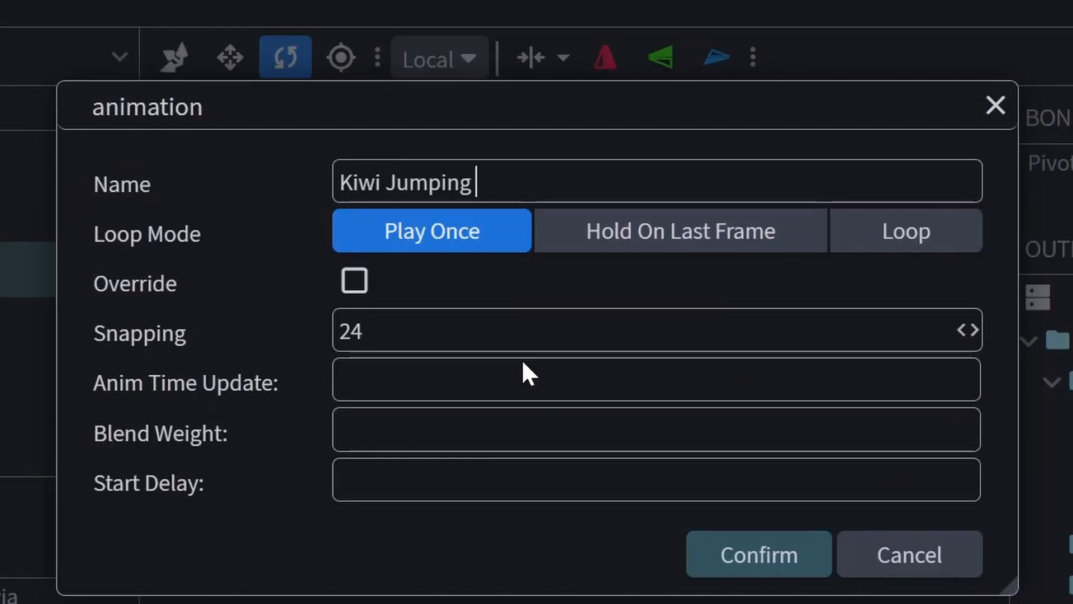
pyautogui.press('BackSpace')
pyautogui.press('BackSpace')
pyautogui.write('imation')
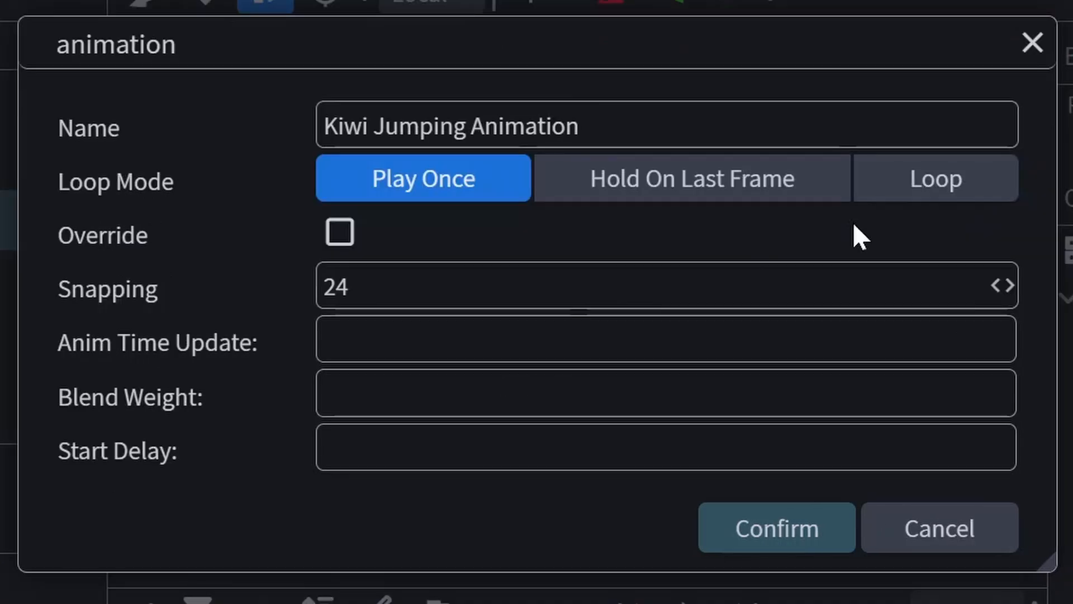
pyautogui.click(772, 192)
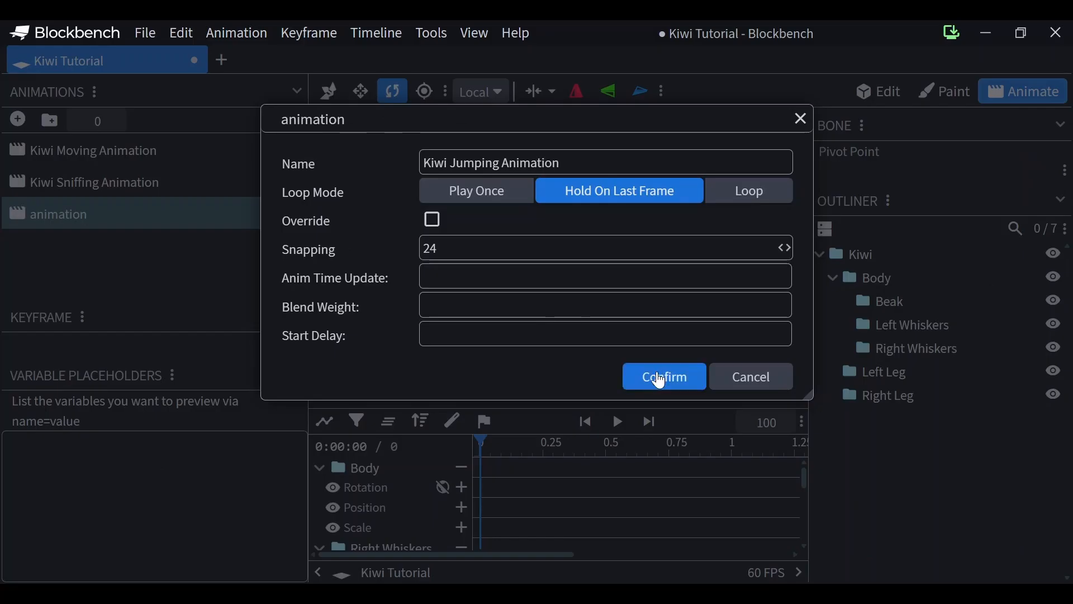
pyautogui.click(661, 378)
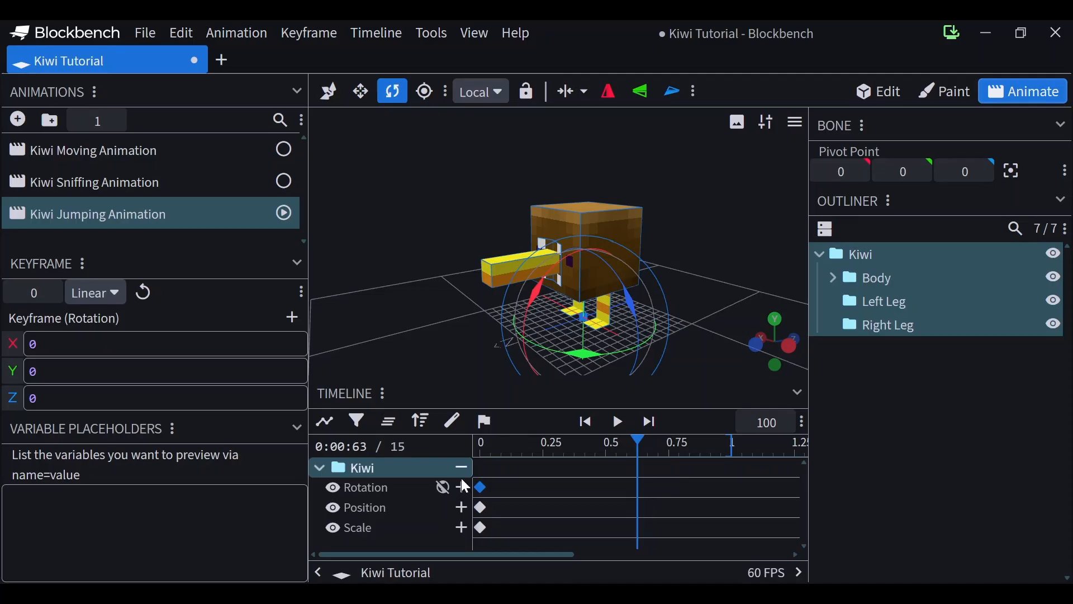
# Step: Raise the whole Kiwi group at 0.63 seconds with the Move tool and return it to height 0 at 1 second
pyautogui.click(360, 91)
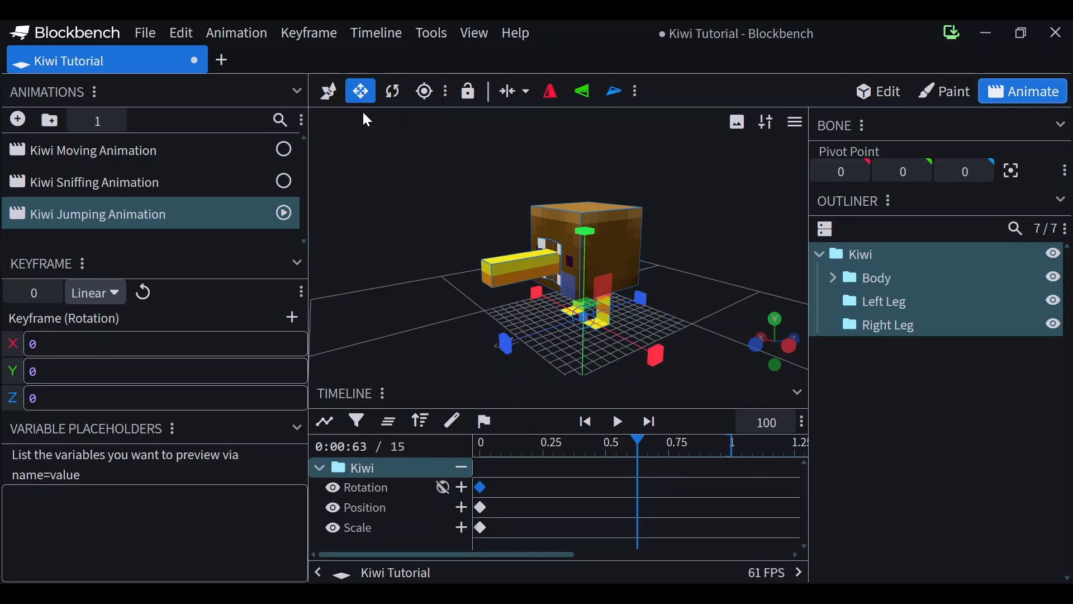
pyautogui.click(328, 91)
pyautogui.moveTo(585, 235); pyautogui.dragTo(587, 166)
pyautogui.moveTo(638, 440); pyautogui.dragTo(732, 447)
pyautogui.moveTo(584, 165); pyautogui.dragTo(584, 237)
pyautogui.moveTo(715, 243); pyautogui.dragTo(720, 231)
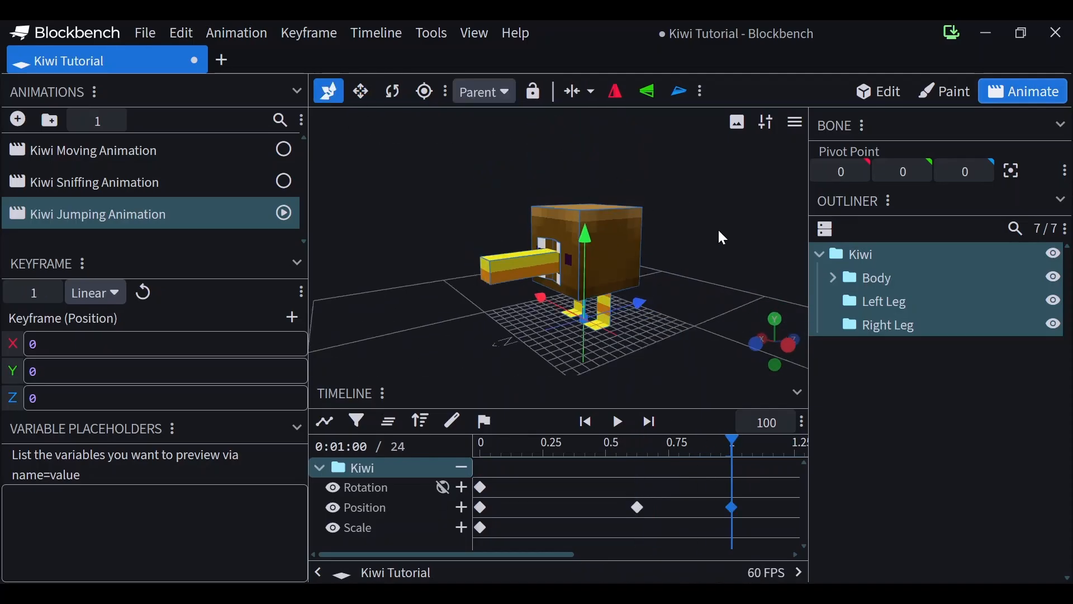
pyautogui.click(545, 447)
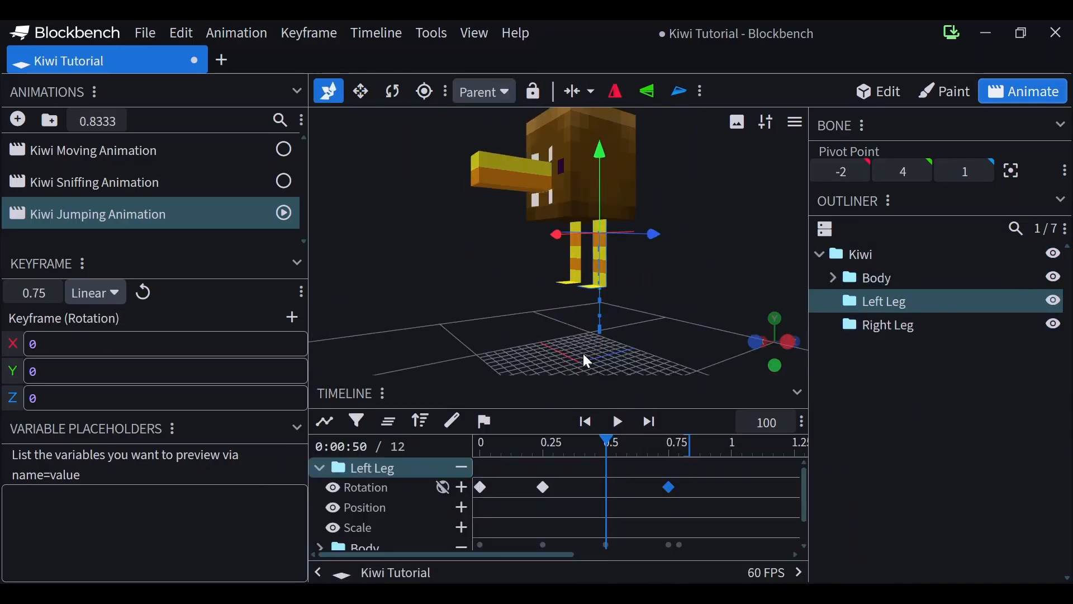
# Step: Using the Rotate tool in Local space, swing the Left Leg outward on several axes at 0.5 seconds
pyautogui.moveTo(583, 353); pyautogui.dragTo(562, 344)
pyautogui.click(393, 91)
pyautogui.moveTo(574, 221); pyautogui.dragTo(565, 268)
pyautogui.click(480, 92)
pyautogui.click(495, 175)
pyautogui.moveTo(643, 276); pyautogui.dragTo(680, 260)
pyautogui.moveTo(635, 204); pyautogui.dragTo(664, 258)
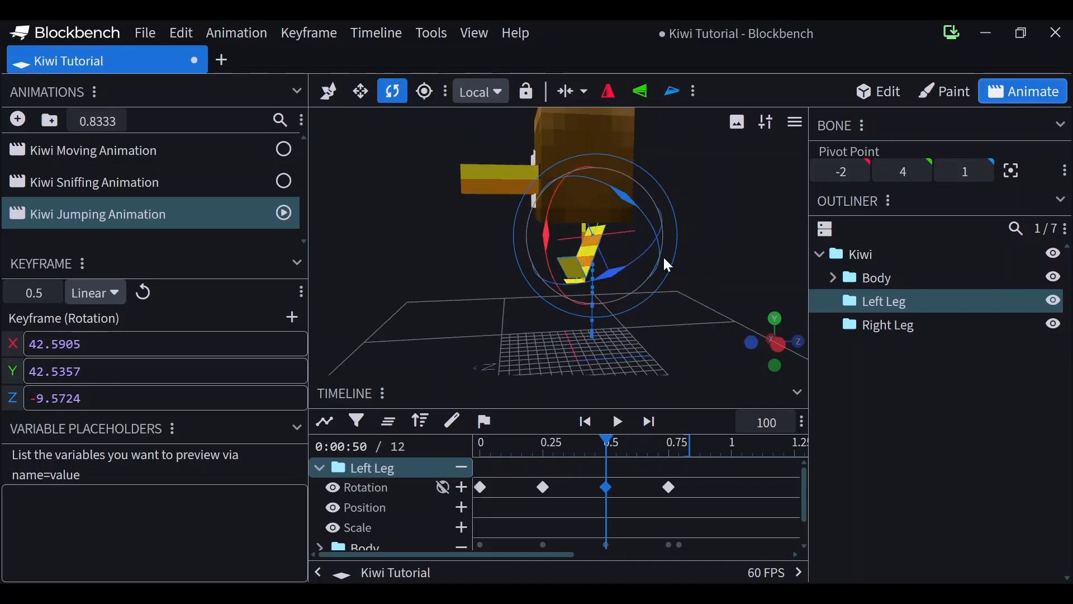
pyautogui.moveTo(547, 235); pyautogui.dragTo(549, 257)
pyautogui.moveTo(688, 265); pyautogui.dragTo(743, 268)
# Step: Add Rotation keyframes for the Right Leg at 0, 0.25, 0.5 and 0.75 seconds
pyautogui.click(872, 326)
pyautogui.scroll(-1, 388, 503)
pyautogui.click(669, 448)
pyautogui.click(461, 487)
pyautogui.click(608, 449)
pyautogui.click(461, 487)
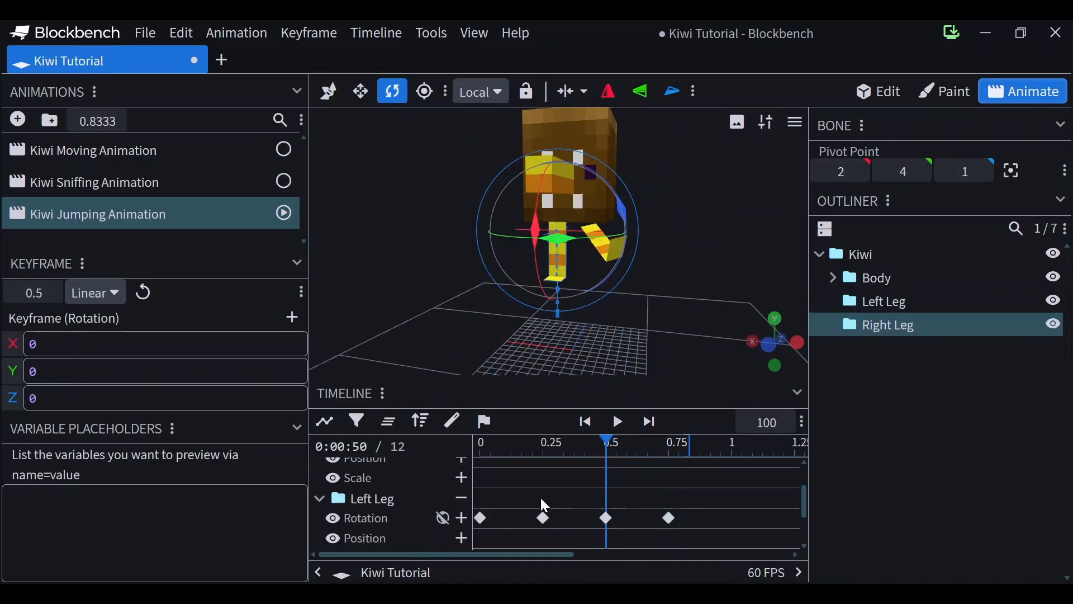
pyautogui.click(544, 447)
pyautogui.click(461, 487)
pyautogui.click(480, 448)
pyautogui.scroll(1, 459, 475)
pyautogui.click(462, 487)
# Step: Rotate the Right Leg at 0.5 seconds to about X 61.7, Y -47.6, Z 18.3 and preview the jump
pyautogui.click(607, 448)
pyautogui.moveTo(535, 228); pyautogui.dragTo(556, 160)
pyautogui.moveTo(599, 212); pyautogui.dragTo(596, 205)
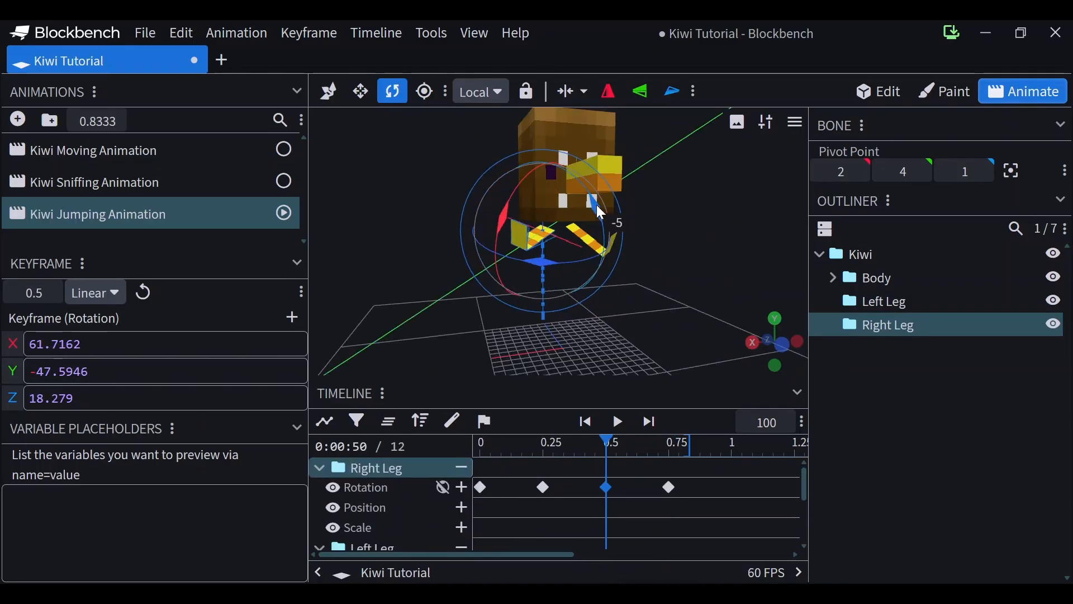
pyautogui.click(618, 421)
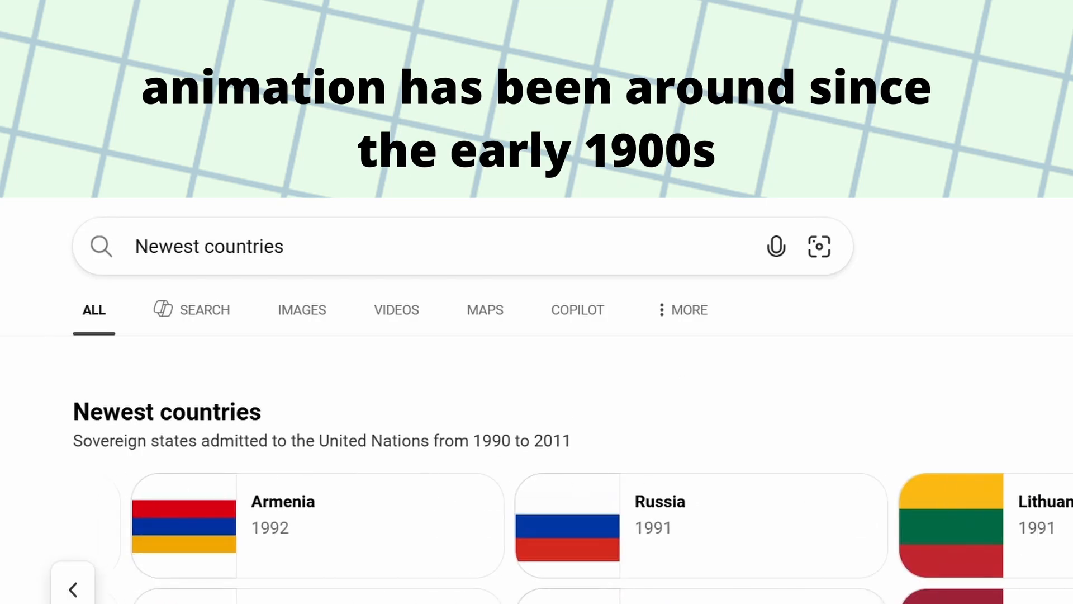
# Step: Look through the Newest countries results in the web search
pyautogui.hscroll(10, 682, 595)
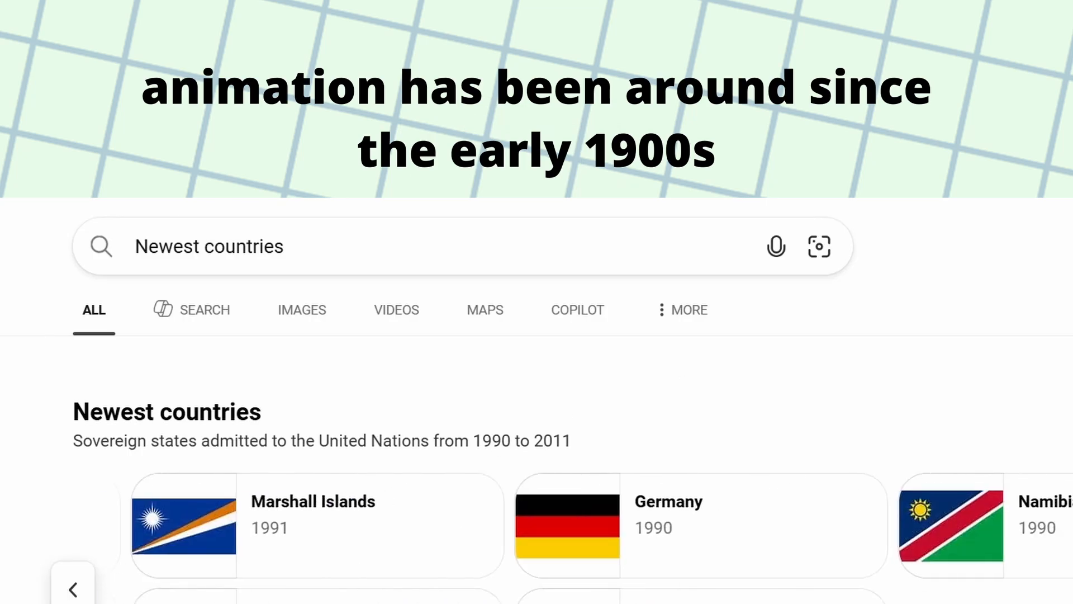